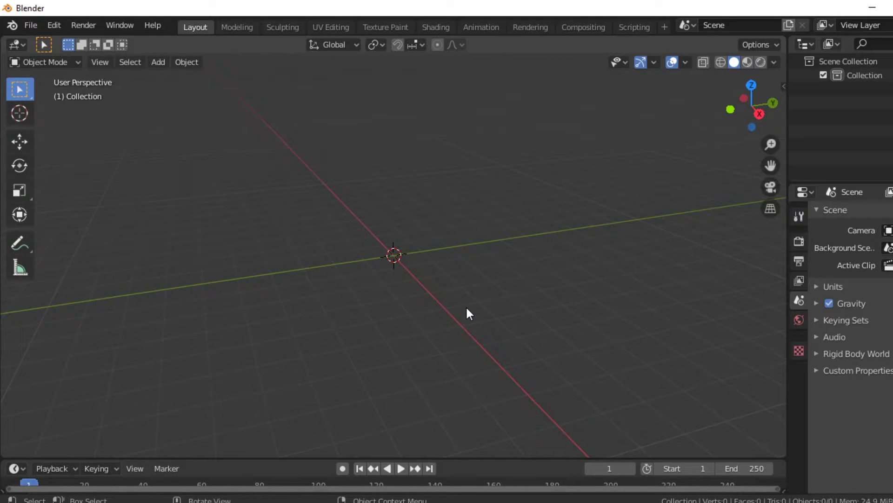
- Orbit around the empty scene, then bring up the Add menu with its Mesh submenu
mouse_move(493, 309)
middle_down()
mouse_move(329, 311)
mouse_move(381, 290)
mouse_move(476, 301)
mouse_move(435, 315)
mouse_move(486, 306)
middle_up()
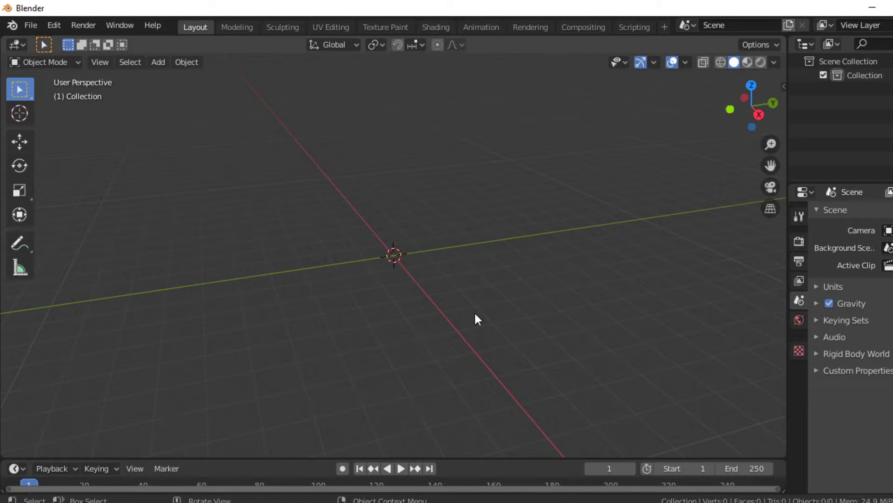
mouse_move(476, 322)
middle_down()
mouse_move(471, 298)
mouse_move(483, 314)
middle_up()
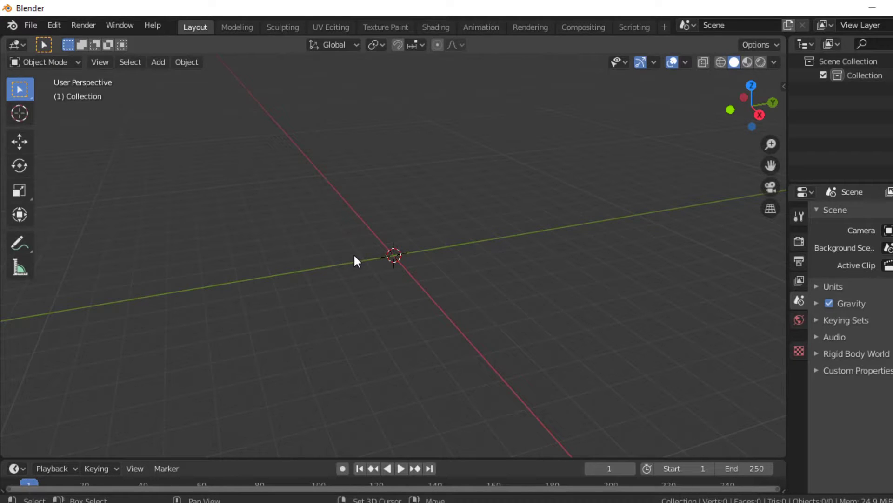
key(shift+a)
mouse_move(395, 251)
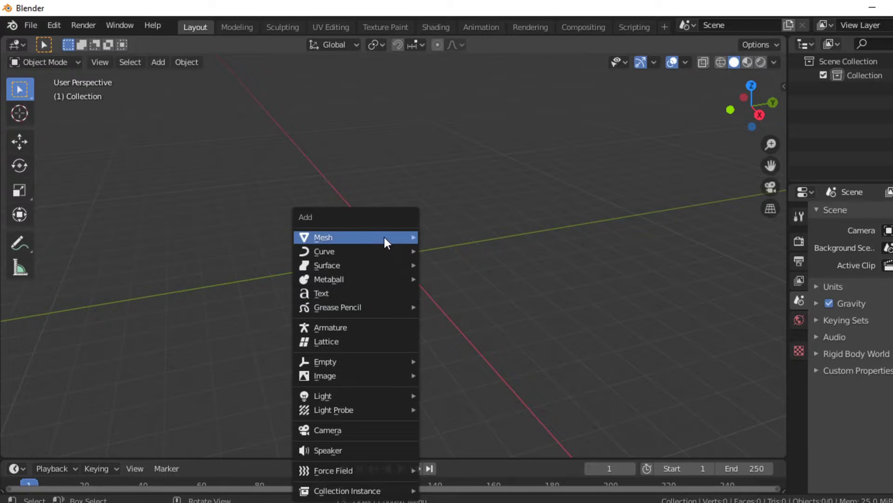
- Add a default cube from Mesh > Cube and orbit the view around it
mouse_move(382, 236)
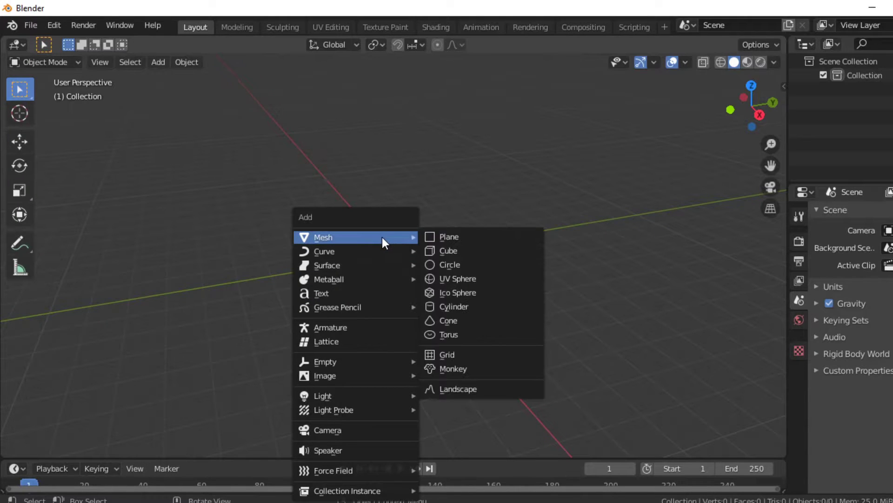
click(454, 251)
scroll(419, 296, up, 4)
middle_drag(384, 303, 251, 356)
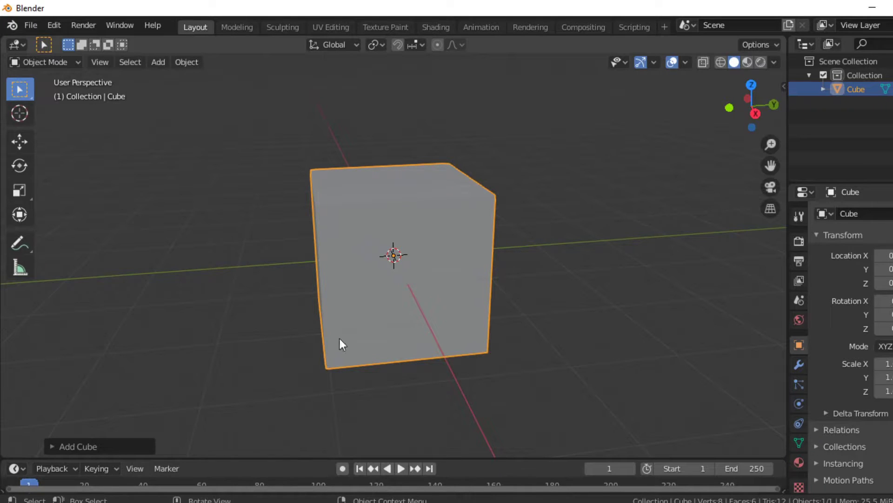
middle_drag(351, 347, 363, 387)
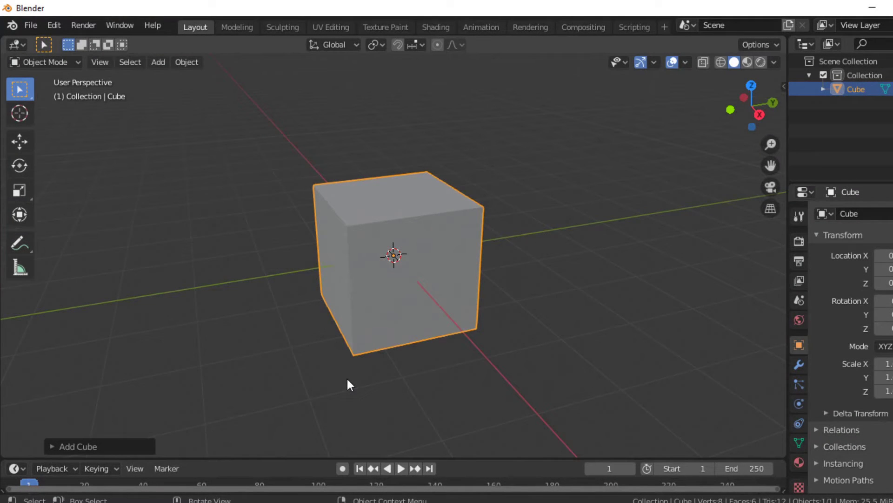
middle_drag(375, 361, 292, 332)
middle_drag(480, 317, 449, 318)
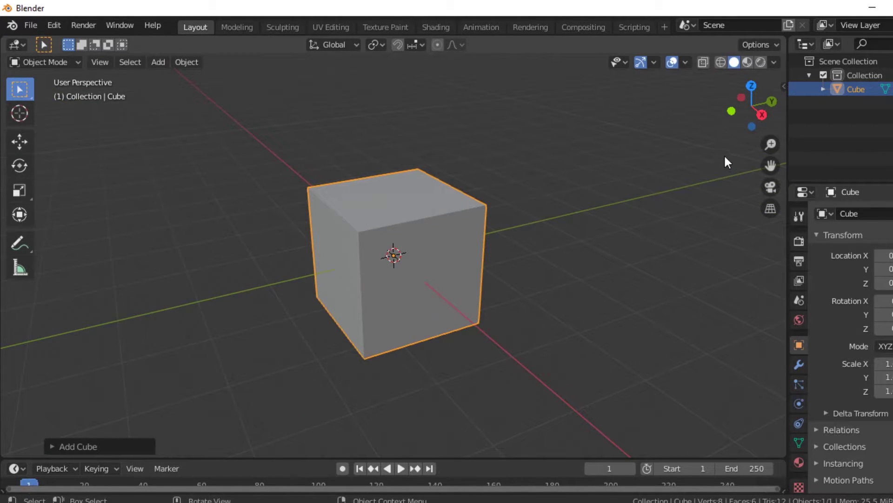
- Split the 3D viewport into two side-by-side panes and open the right pane's Editor Type list
click(779, 44)
click(652, 191)
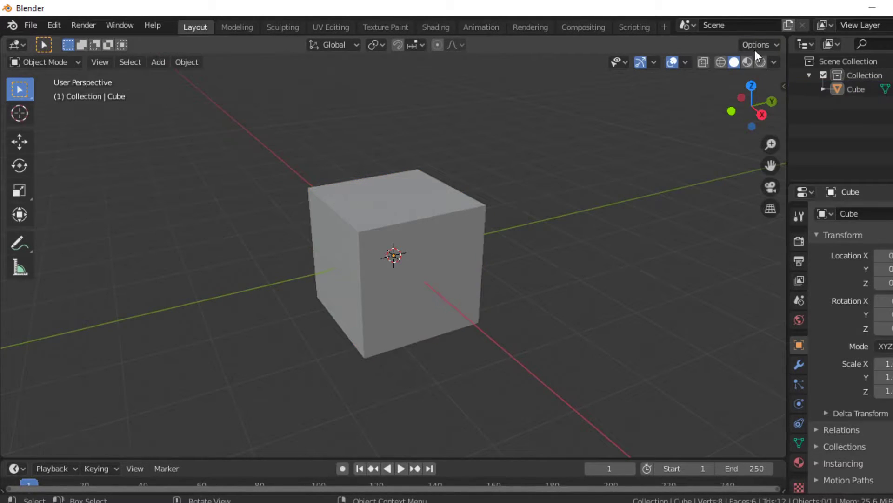
click(757, 44)
drag(784, 34, 398, 129)
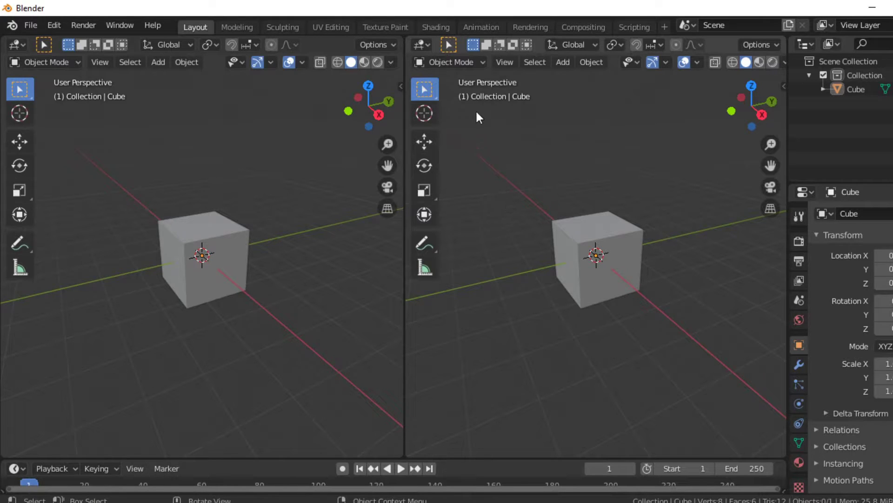
click(419, 41)
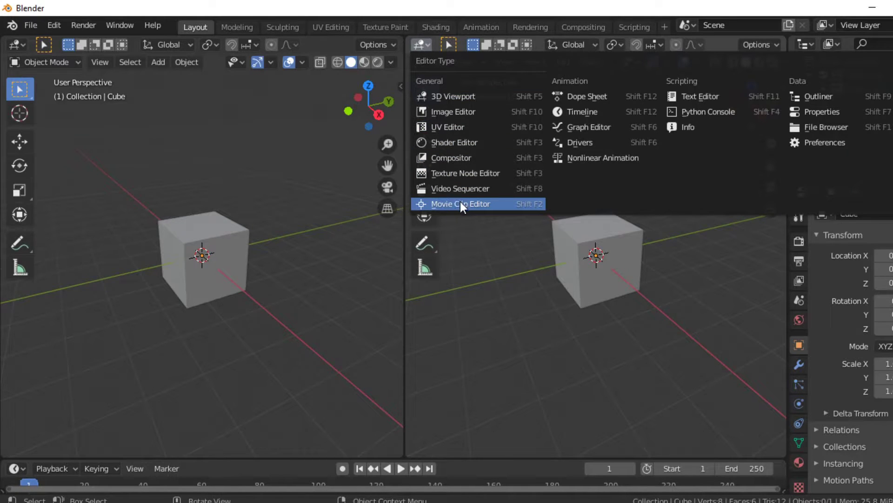
- Make the right pane a UV Editor, select the cube and switch it to Edit Mode
click(455, 127)
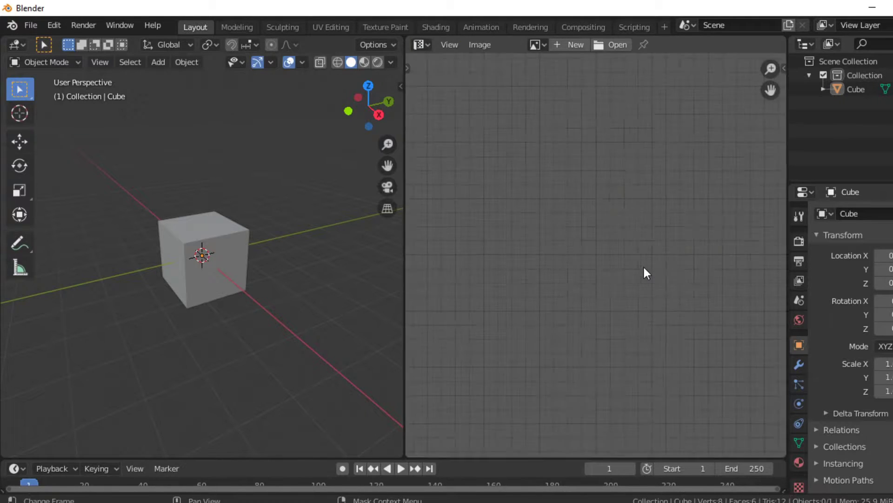
scroll(646, 267, up, 1)
click(238, 268)
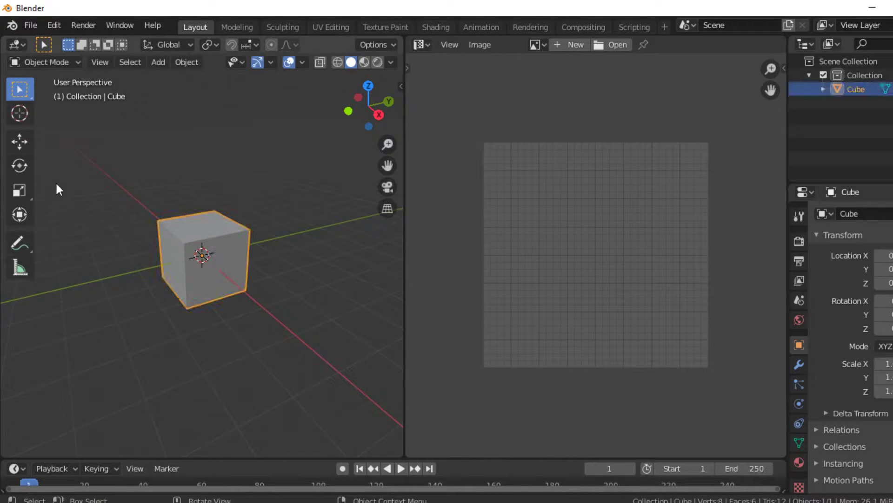
click(43, 60)
click(48, 94)
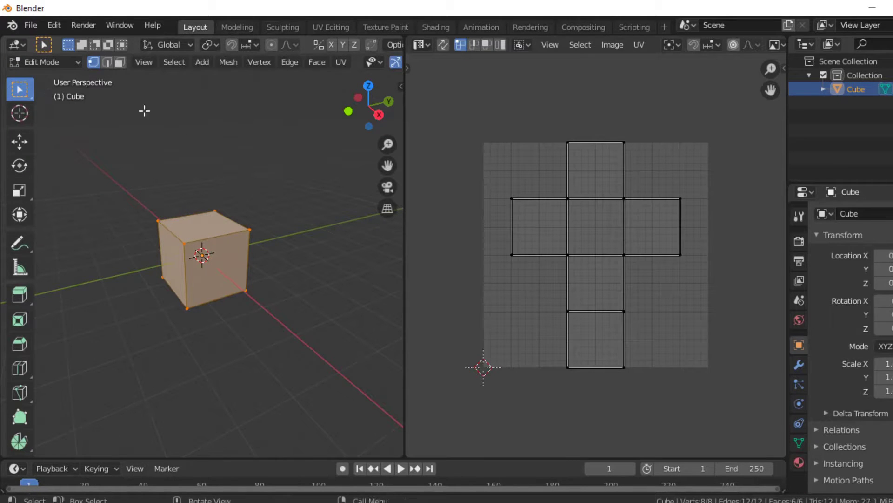
scroll(196, 274, up, 3)
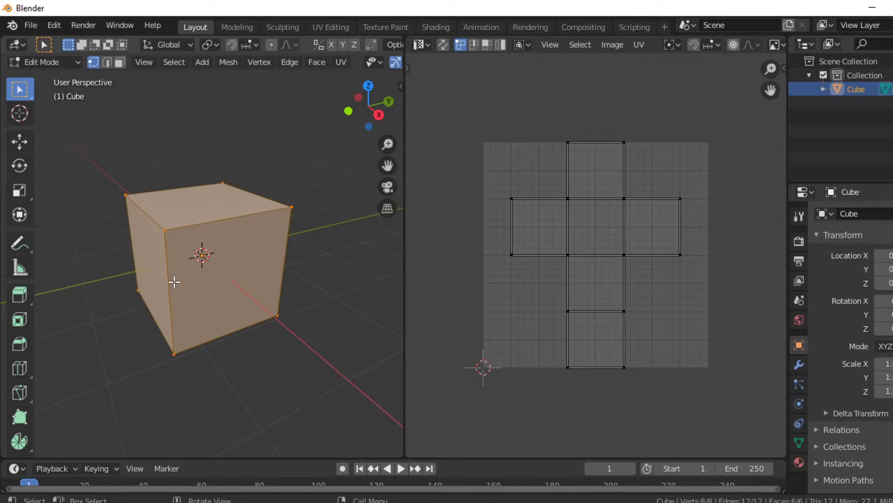
- Unwrap the cube with Smart UV Project, accepting the default settings
key(u)
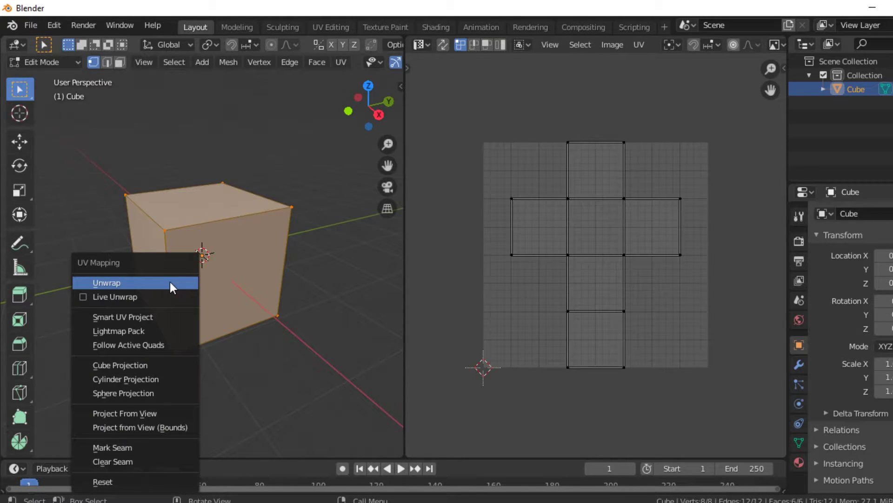
click(129, 319)
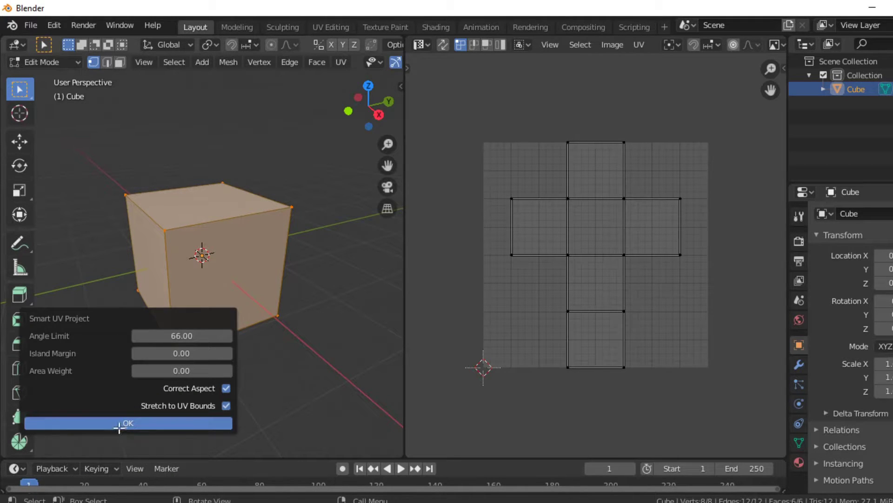
click(140, 423)
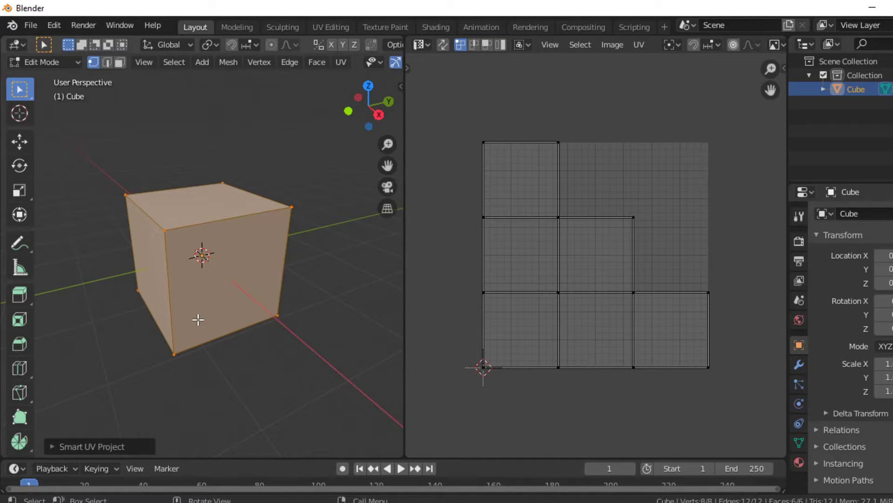
- Deselect all the cube's geometry and switch to Face select mode
key(alt+a)
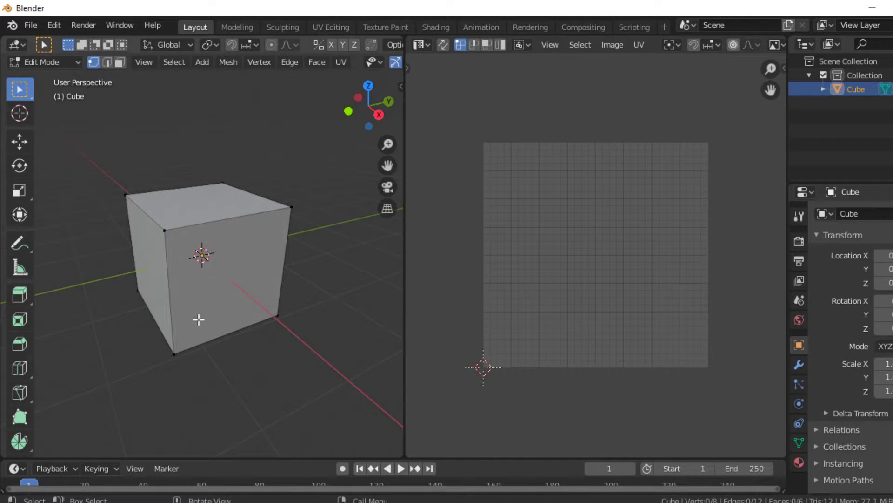
click(120, 62)
scroll(140, 247, up, 4)
scroll(112, 231, down, 2)
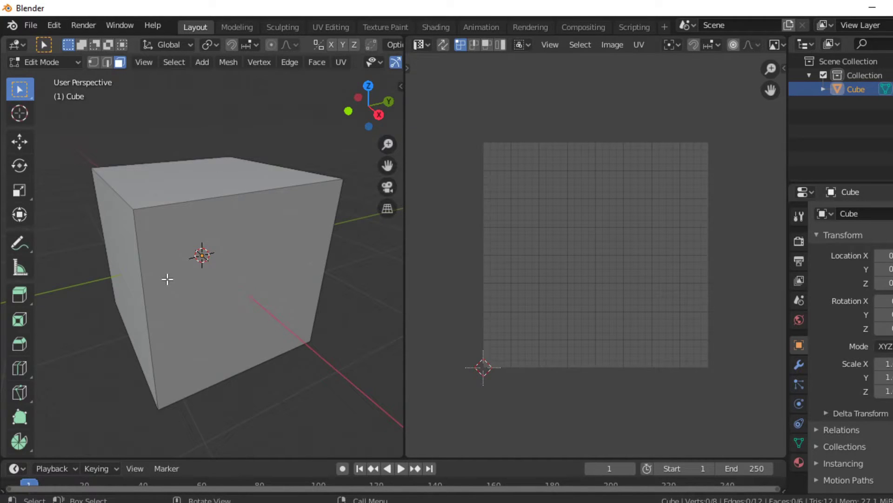
- Select the cube's front-right, top, side and front faces while orbiting around it
middle_drag(167, 279, 279, 237)
click(251, 261)
shift+click(179, 171)
shift+click(104, 261)
shift+click(103, 261)
middle_drag(103, 261, 279, 391)
shift+click(135, 275)
shift+click(183, 293)
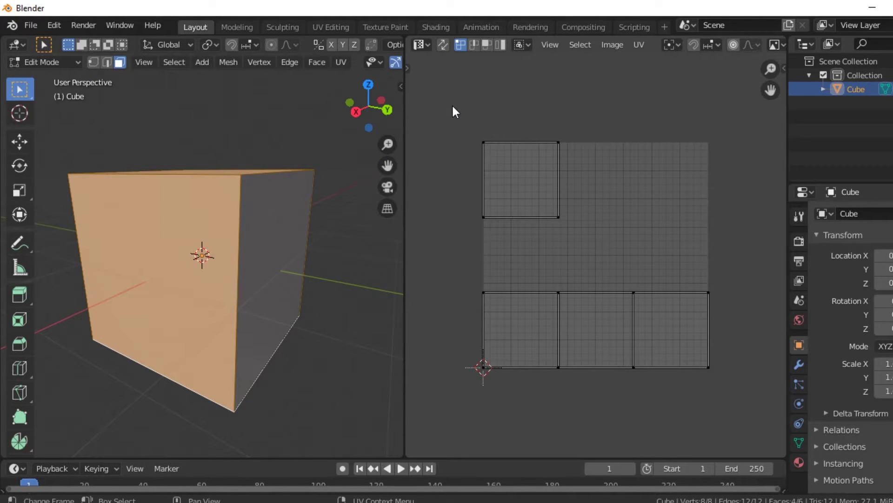
- Box-select the four UV islands, scale them to about 0.31 and move them to the lower-left
key(b)
drag(441, 105, 746, 420)
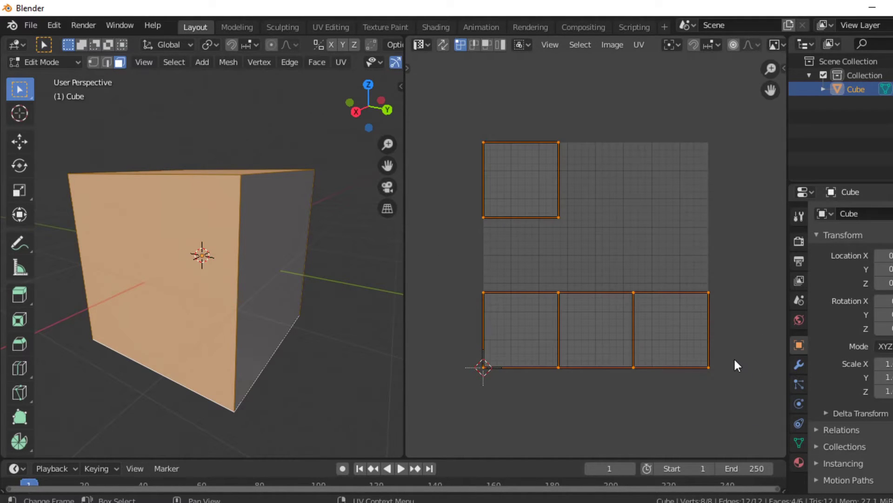
key(s)
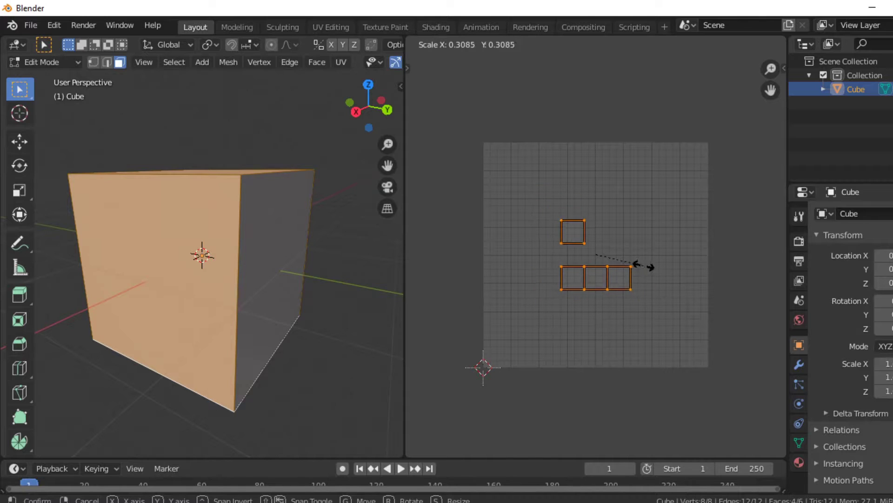
click(637, 263)
key(g)
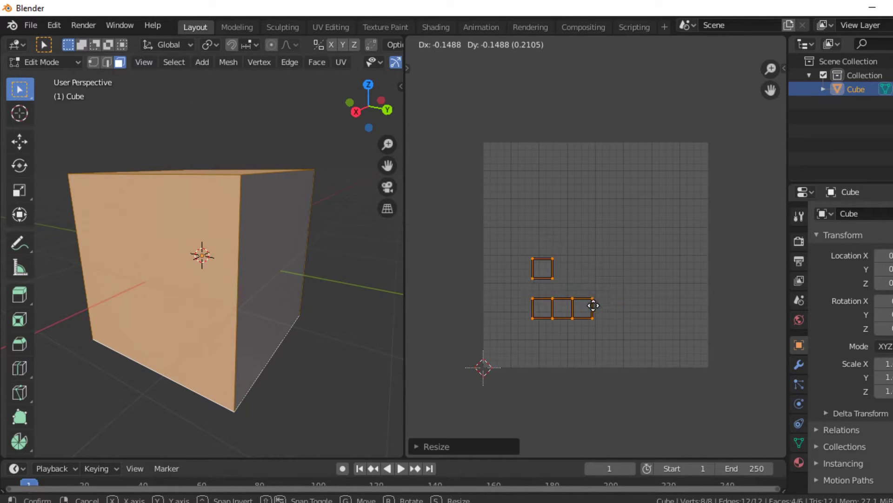
click(564, 337)
- Clear the face selection and select the cube's right face
shift+click(293, 320)
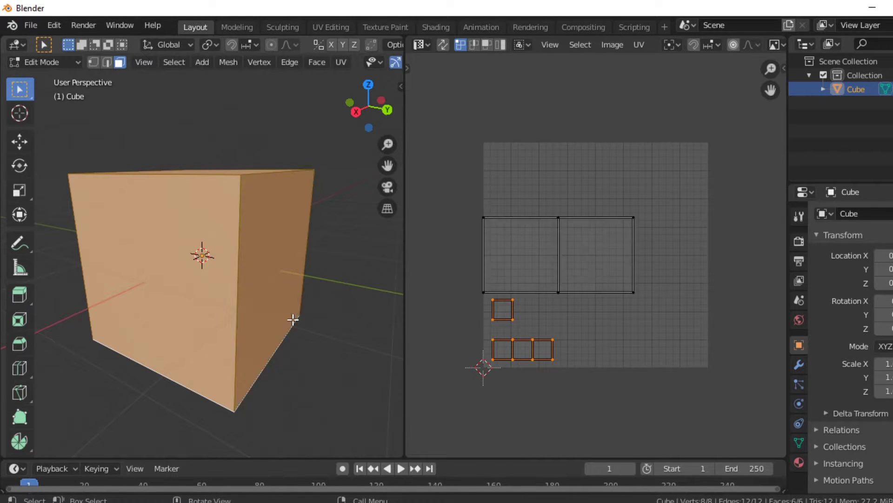
key(alt+a)
click(273, 296)
shift+click(273, 296)
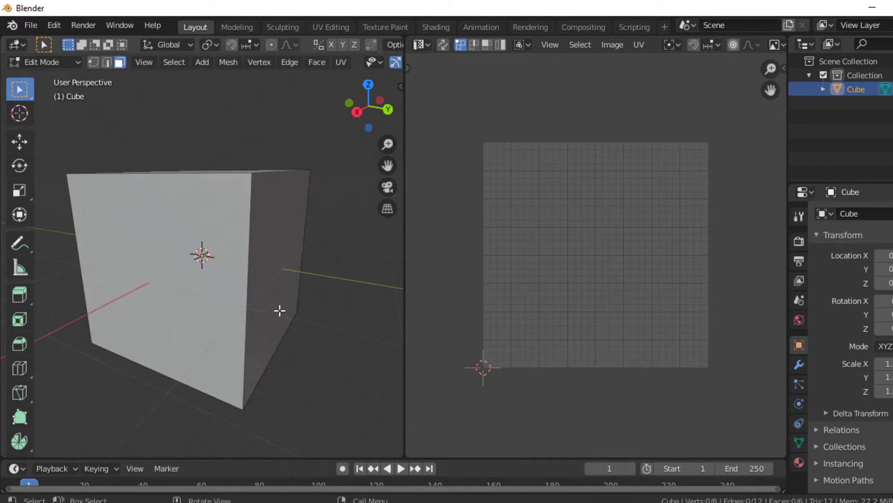
click(287, 306)
middle_drag(287, 305, 152, 315)
- Add the front face to the selection and turn it toward the view
shift+click(156, 316)
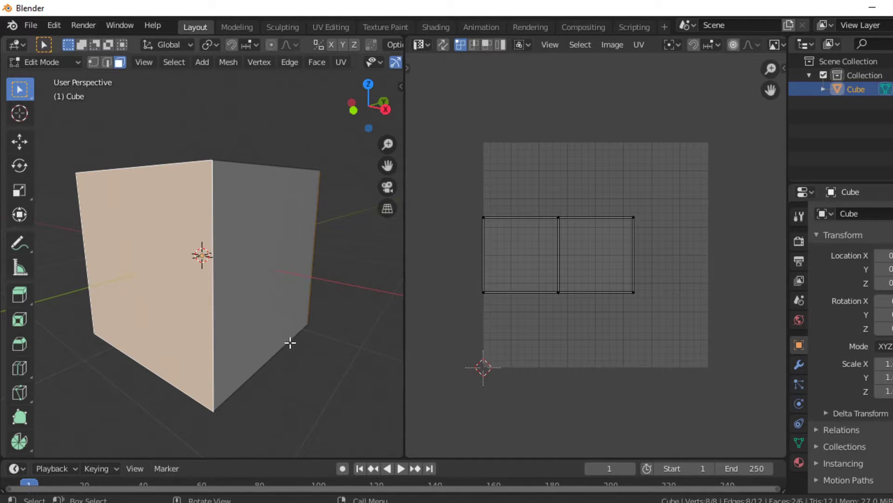
middle_drag(289, 342, 141, 359)
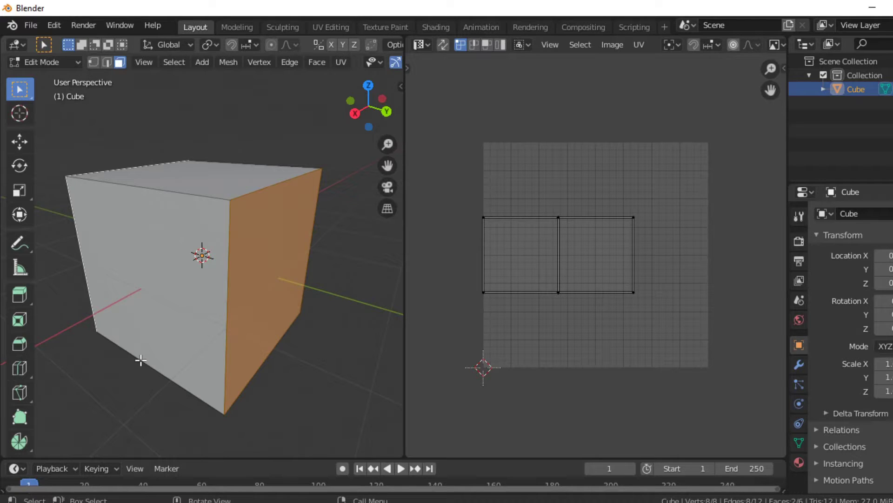
middle_drag(140, 359, 214, 356)
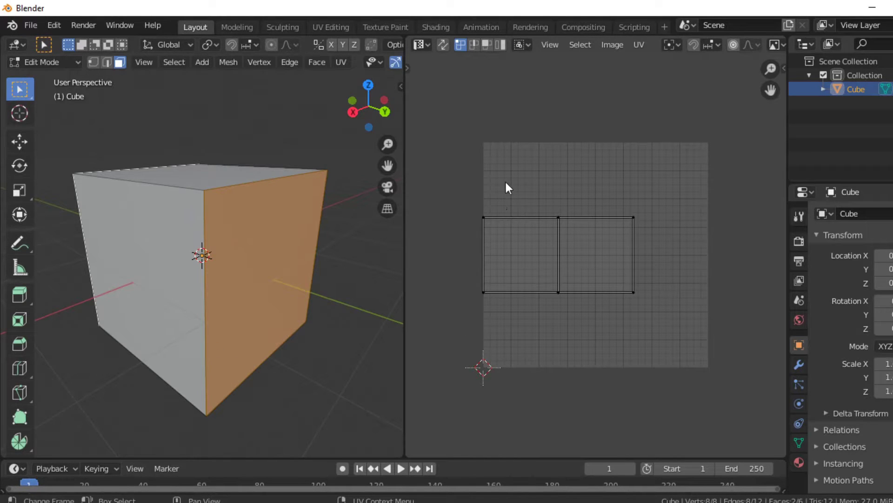
- Box-select the two UV islands, scale them to about 0.66 and move them to the lower-right
key(b)
key(Escape)
key(b)
drag(443, 104, 670, 327)
key(s)
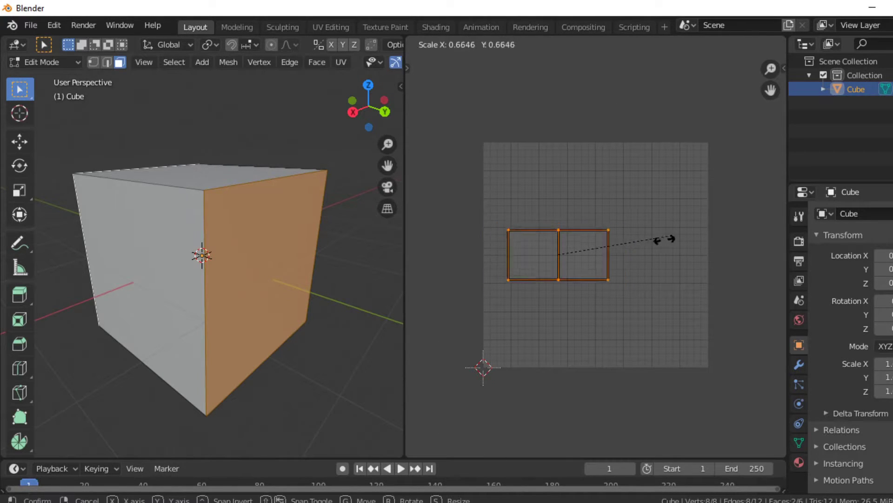
click(623, 251)
key(g)
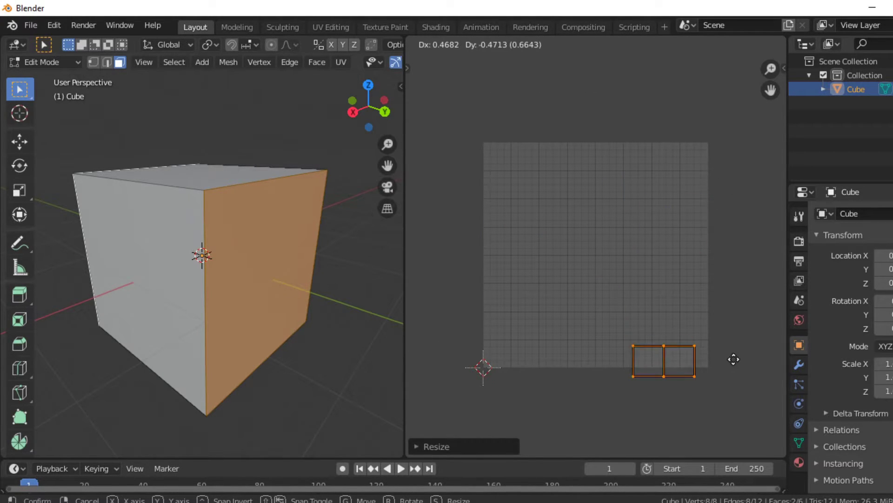
click(736, 335)
- Clear the cube's face selection and orbit around the finished cube
key(a)
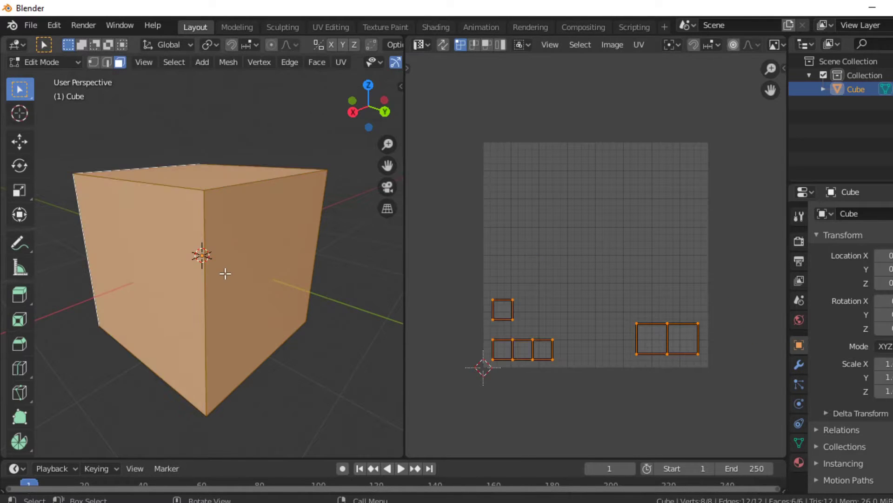
key(alt+a)
scroll(167, 312, down, 4)
scroll(167, 317, up, 3)
middle_drag(173, 313, 256, 346)
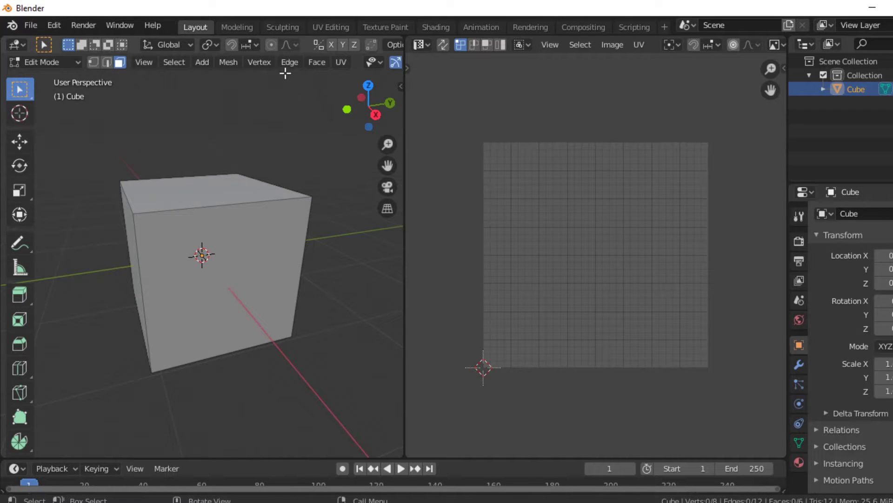
- Switch the cube back to Object Mode
click(168, 64)
middle_drag(178, 270, 228, 276)
click(48, 62)
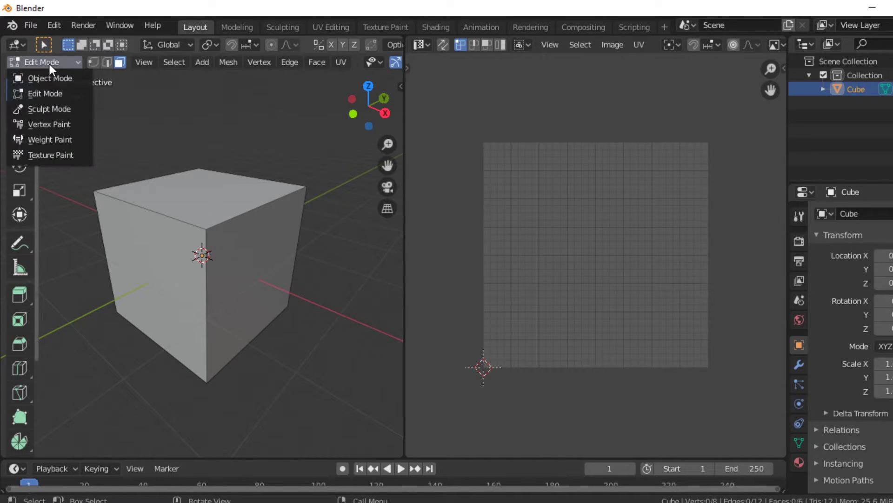
click(47, 75)
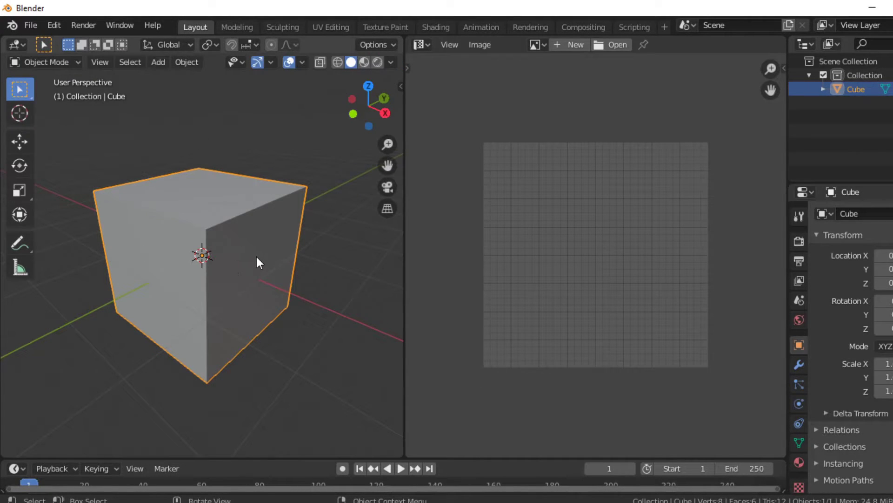
- Deselect the cube and view it with Material Preview shading
middle_drag(257, 258, 143, 267)
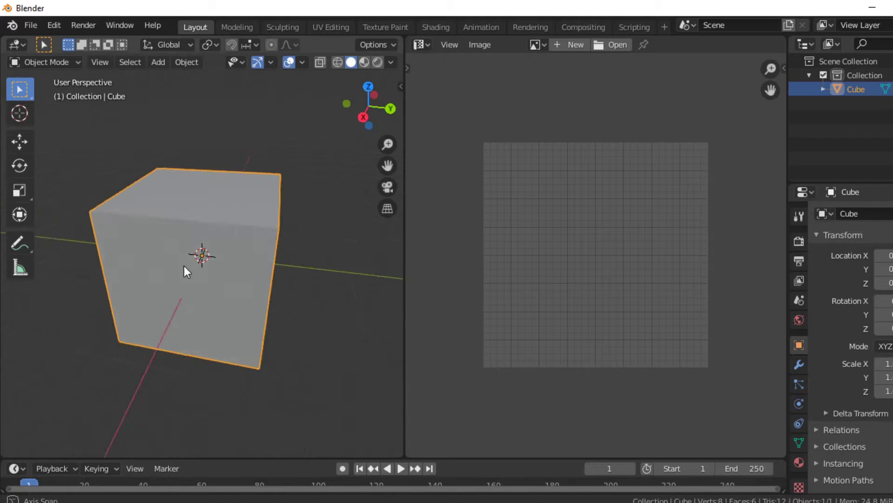
middle_drag(186, 267, 217, 262)
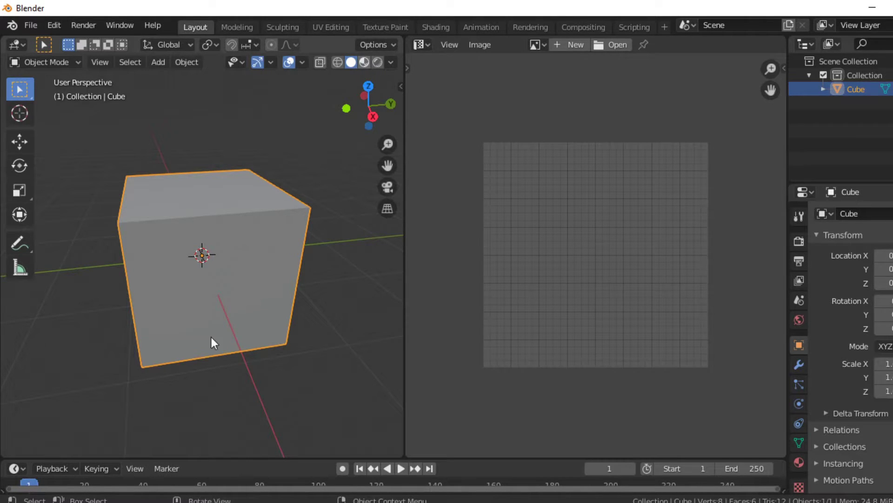
key(alt+a)
key(z)
click(201, 288)
middle_drag(116, 332, 151, 333)
middle_drag(275, 323, 96, 158)
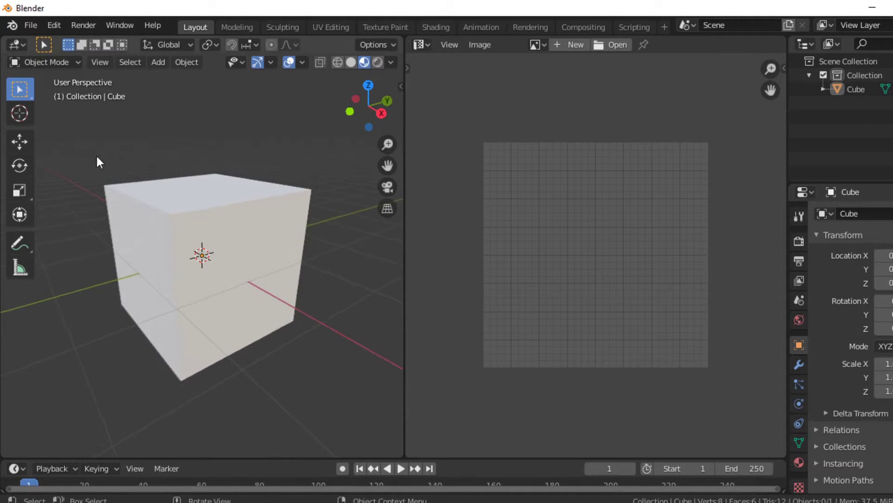
- Export the scene as Wavefront OBJ named cube.obj to the Desktop
click(33, 22)
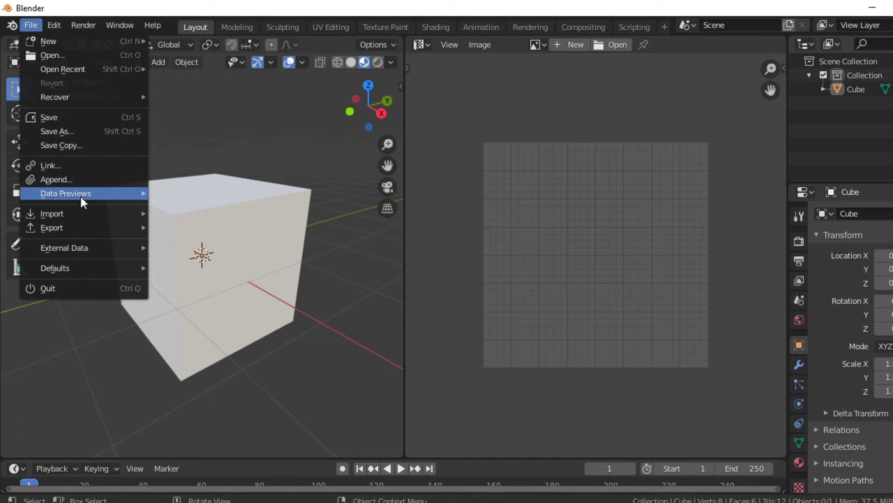
mouse_move(66, 224)
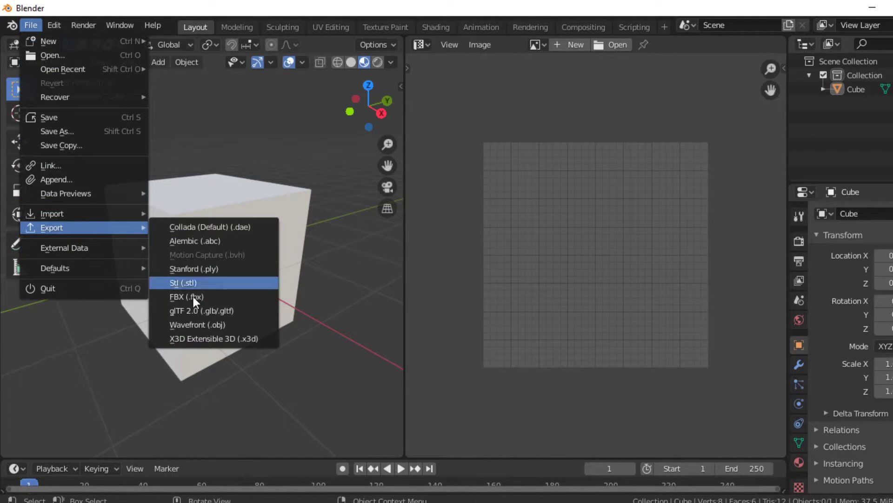
click(222, 325)
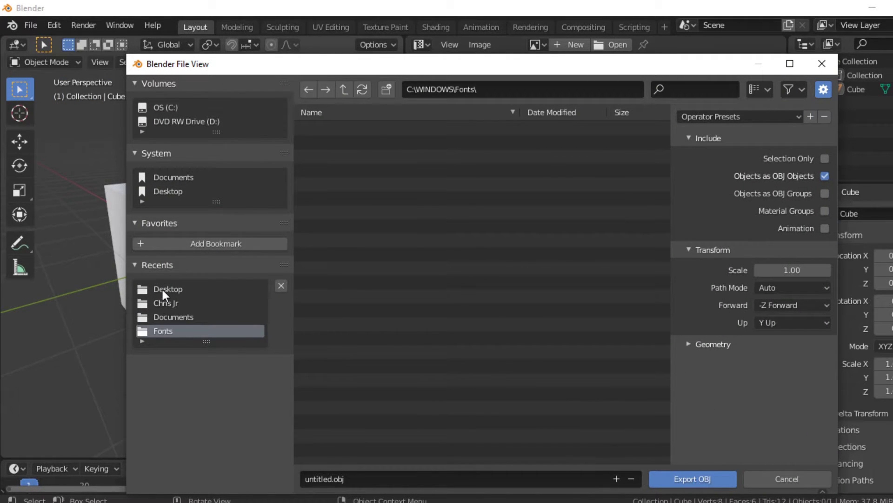
double_click(168, 288)
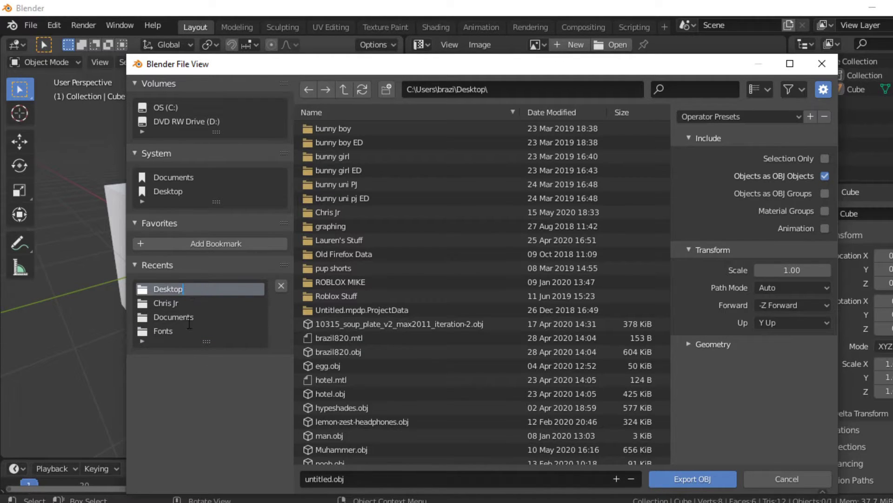
click(349, 479)
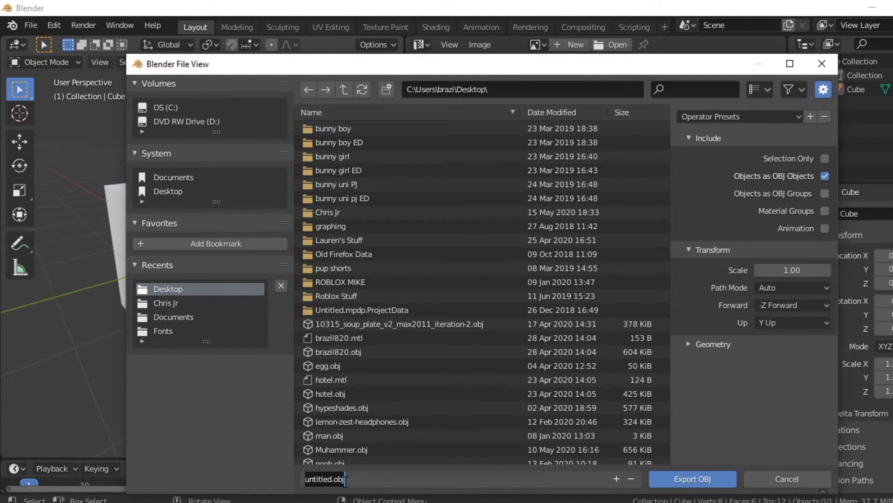
key(BackSpace)
text(cube)
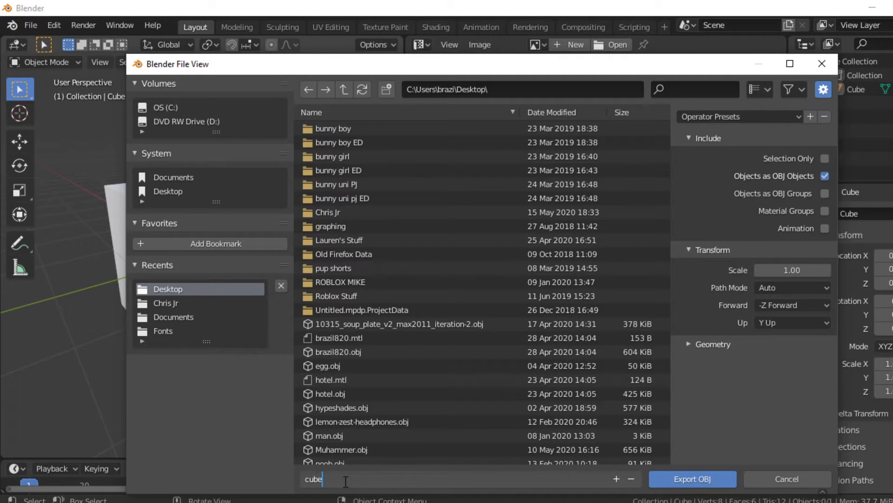
key(Return)
click(689, 478)
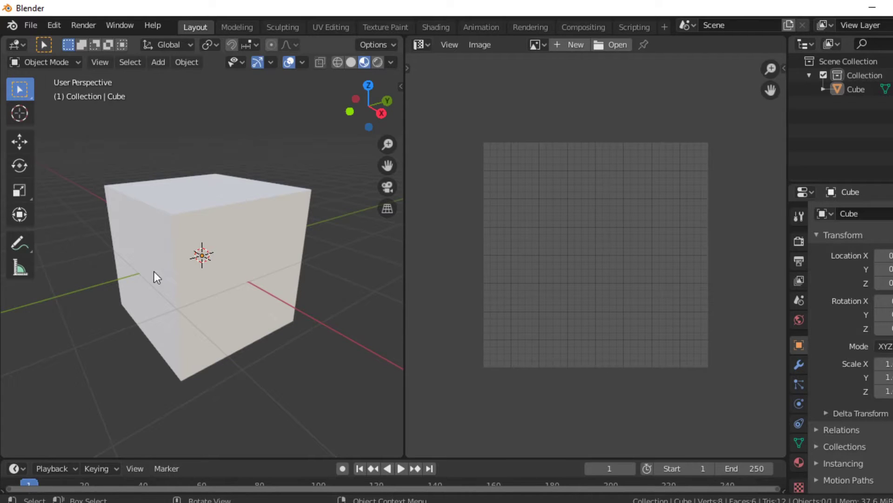
- Delete the Dialog object accidentally inserted into the Workspace
middle_drag(282, 281, 276, 302)
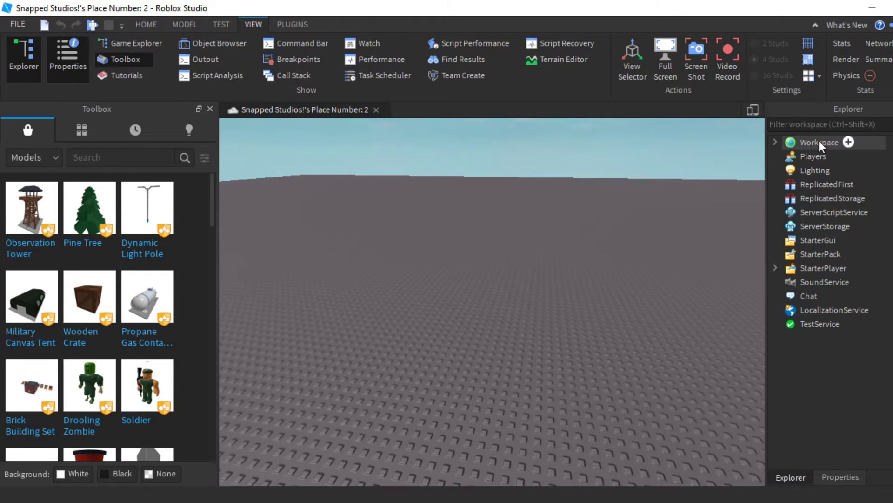
right_click(819, 140)
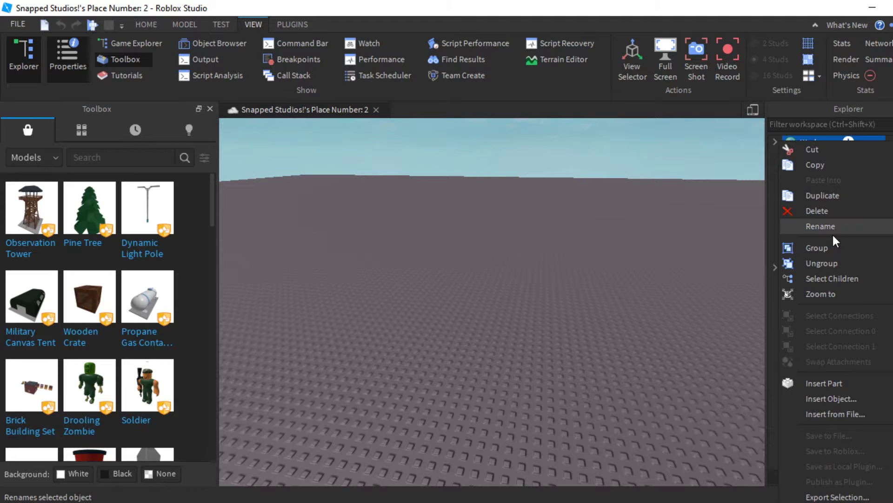
click(831, 400)
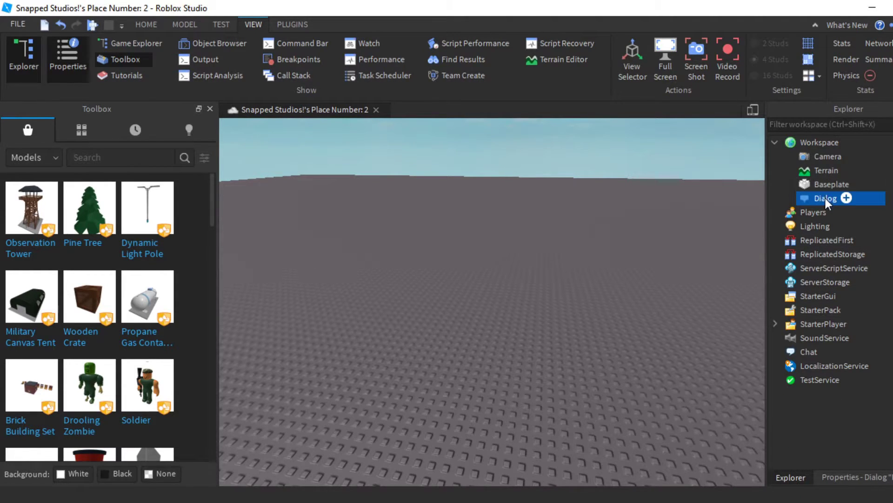
key(Delete)
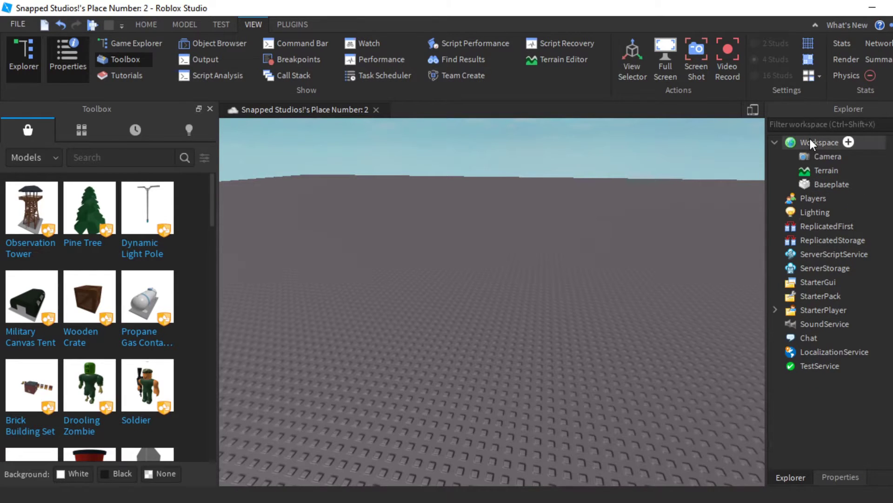
- Insert a MeshPart into the Workspace by searching 'meshpart' in Insert Object
right_click(810, 139)
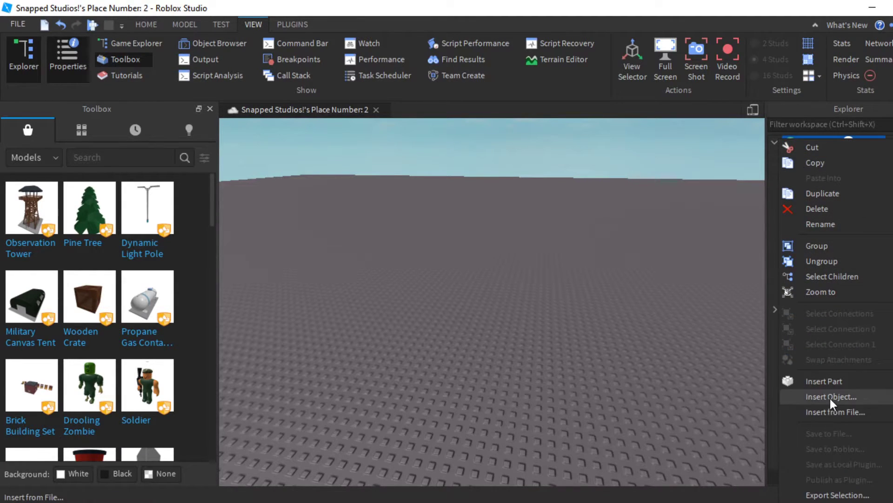
click(830, 397)
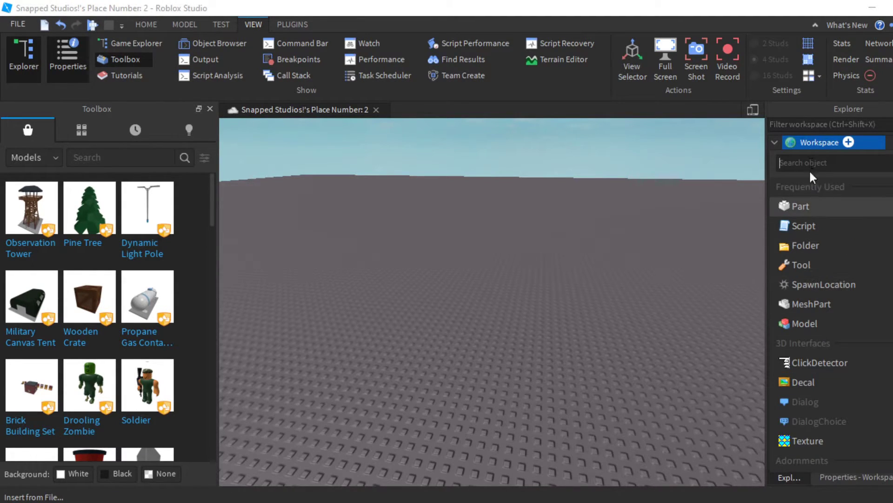
text(mesh[)
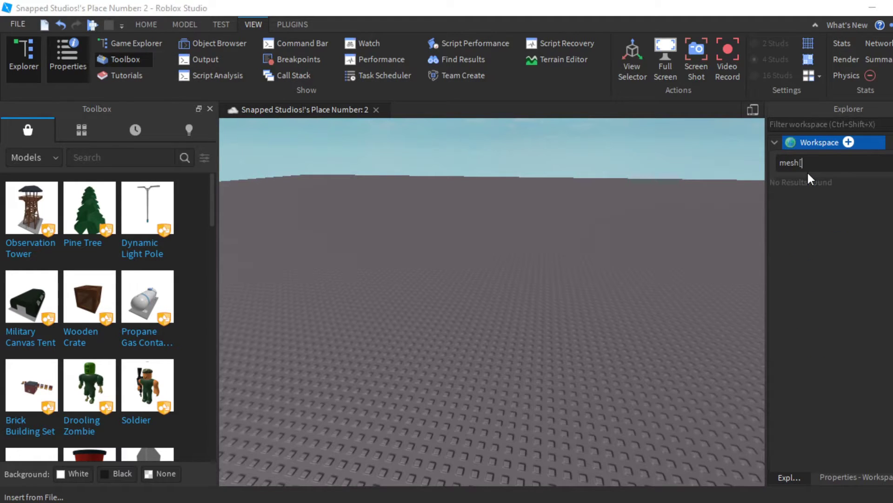
text(art)
key(BackSpace)
key(BackSpace)
key(BackSpace)
key(BackSpace)
text(part)
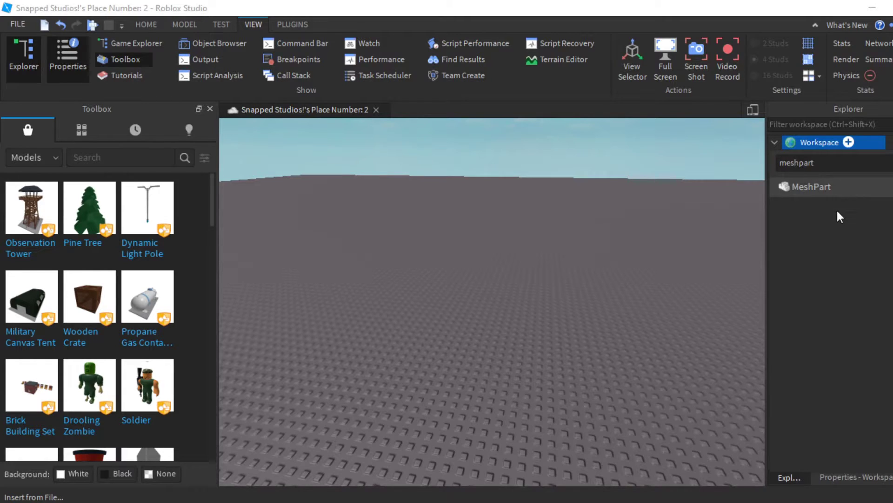
click(811, 186)
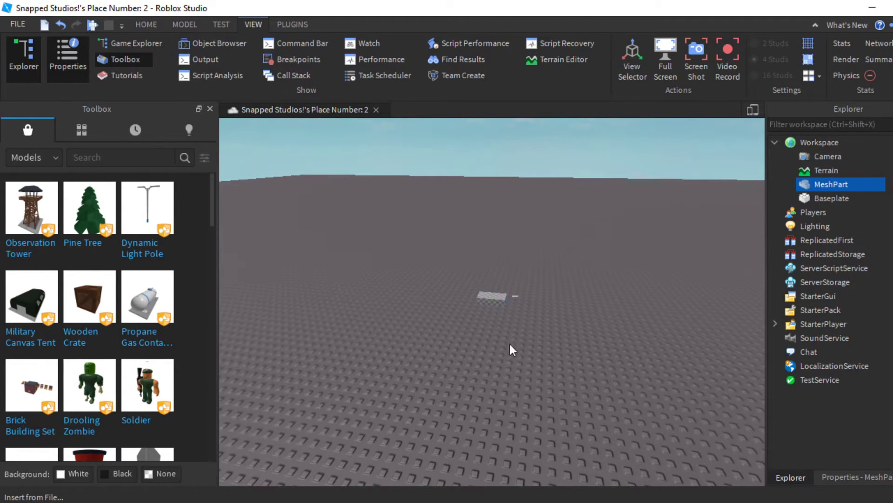
- Reposition the MeshPart on the baseplate and bring up its properties
drag(492, 296, 486, 321)
right_drag(518, 355, 552, 369)
scroll(549, 368, up, 8)
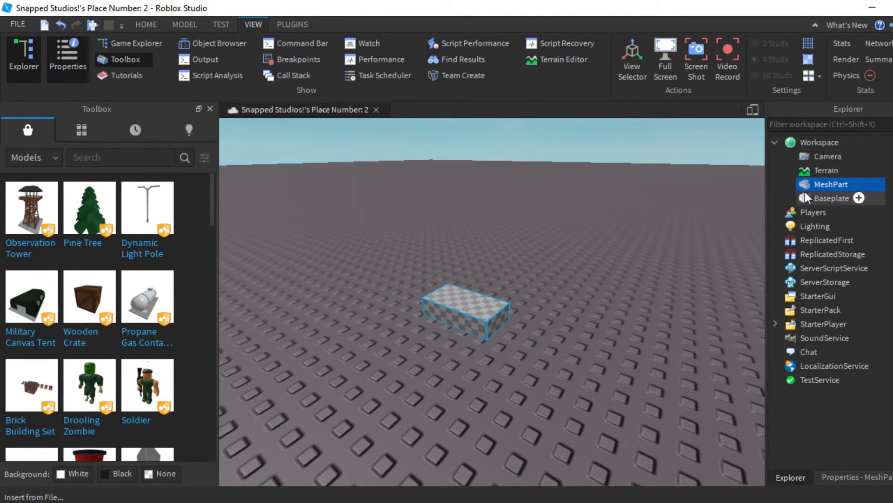
mouse_move(856, 185)
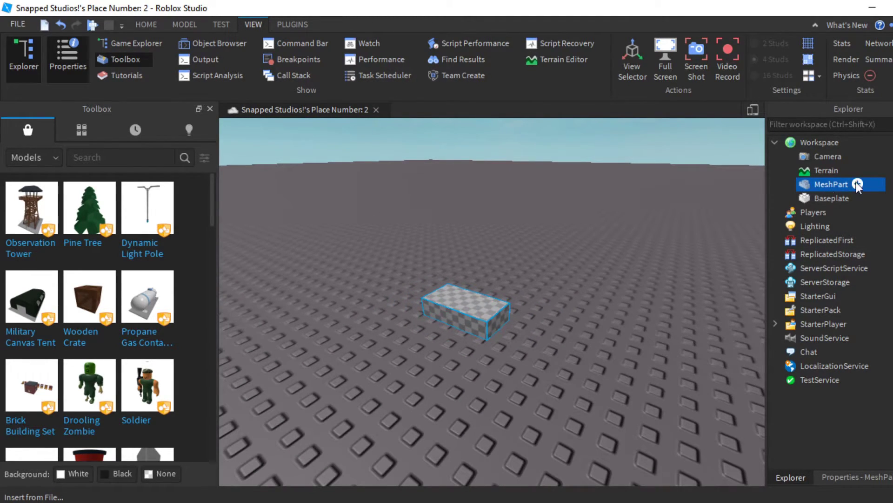
click(845, 477)
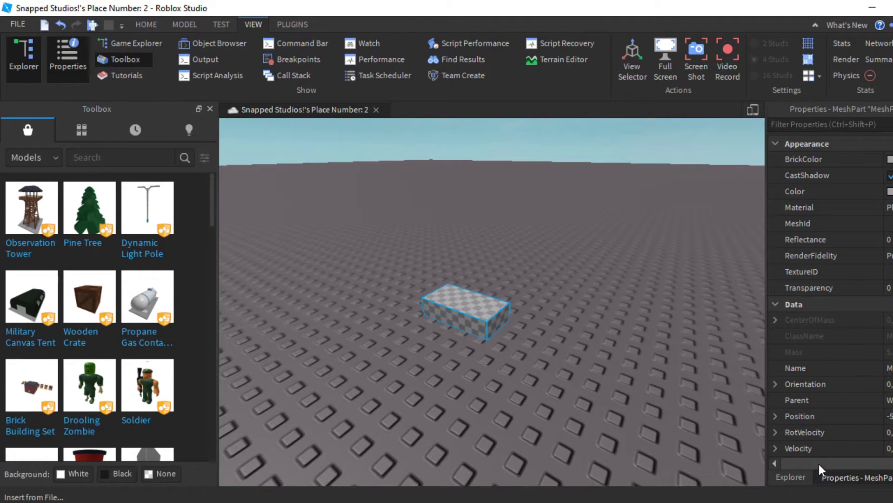
drag(818, 463, 833, 463)
click(877, 448)
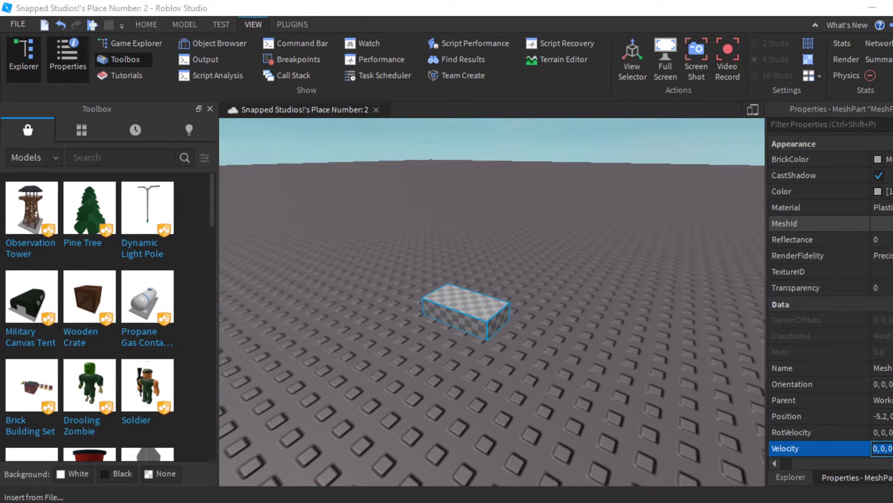
- Start choosing a mesh file for the MeshPart and browse to the Desktop folder
click(786, 223)
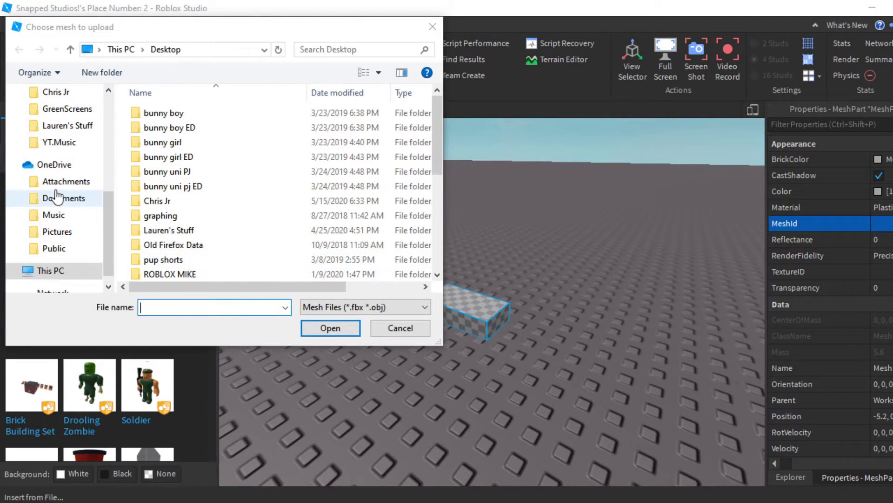
scroll(57, 186, down, 3)
scroll(57, 233, up, 2)
click(54, 237)
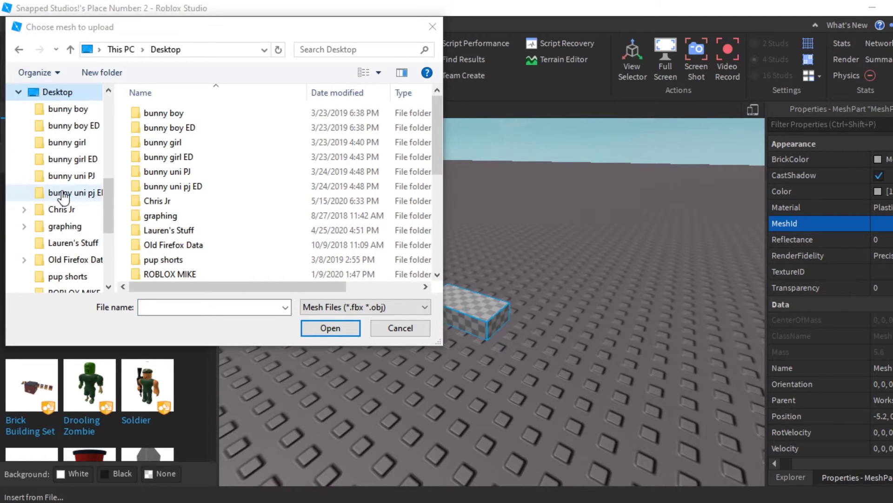
scroll(66, 194, down, 2)
scroll(61, 198, up, 3)
click(18, 166)
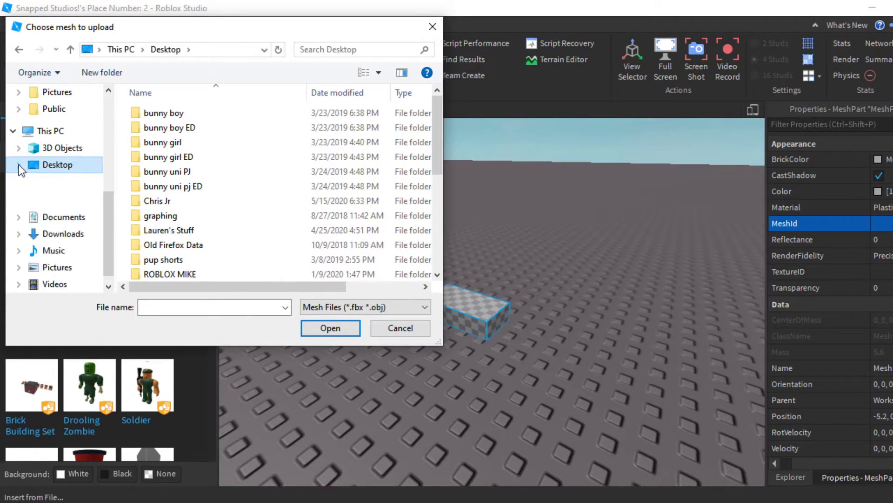
click(19, 167)
scroll(438, 187, down, 4)
- Load the cube .obj mesh at its saved location and move the cube across the baseplate
click(428, 234)
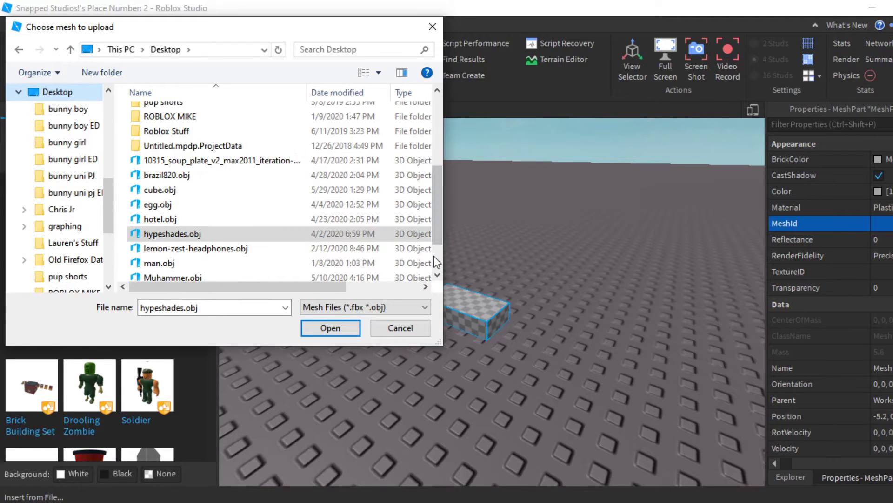
scroll(437, 233, down, 1)
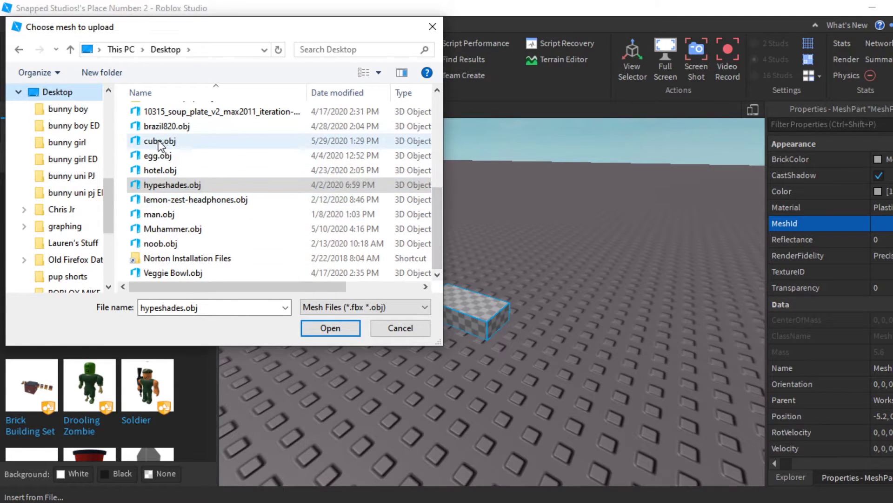
key(Return)
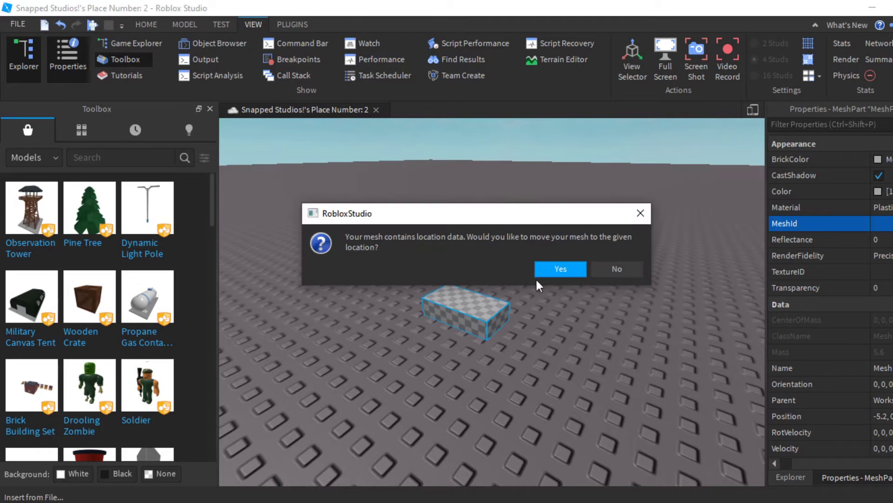
click(640, 213)
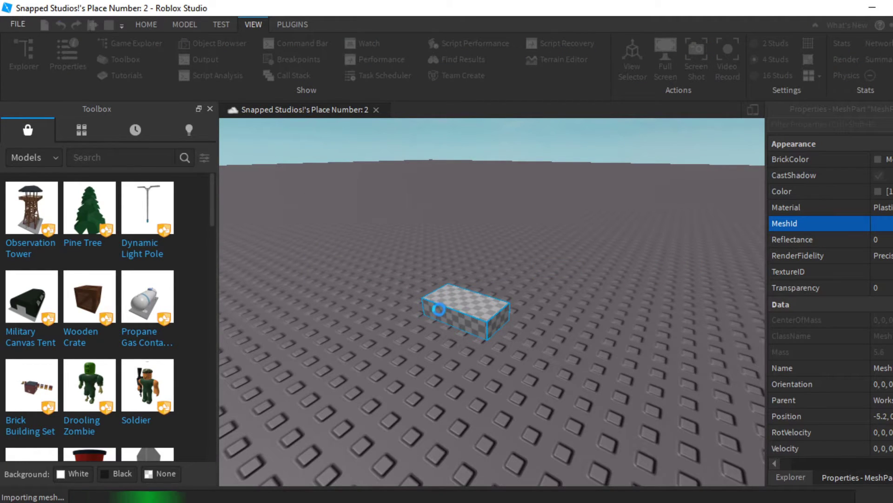
mouse_move(461, 316)
mouse_down()
mouse_move(473, 330)
mouse_move(451, 328)
mouse_up()
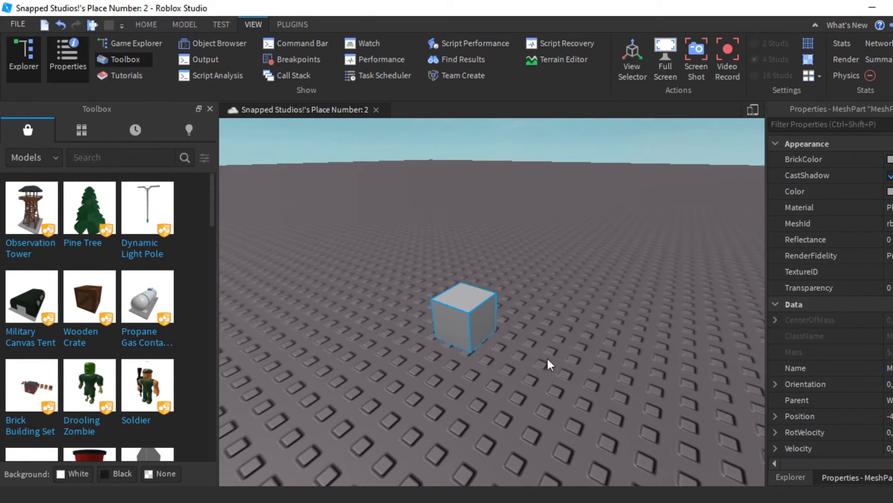
- Reposition the grey cube and scale it up into a large block
drag(481, 335, 520, 323)
scroll(239, 183, down, 8)
click(146, 25)
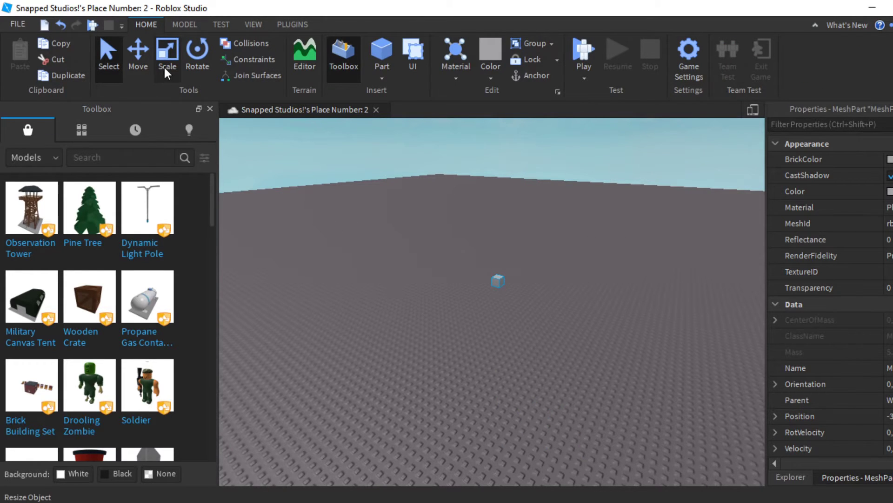
click(169, 69)
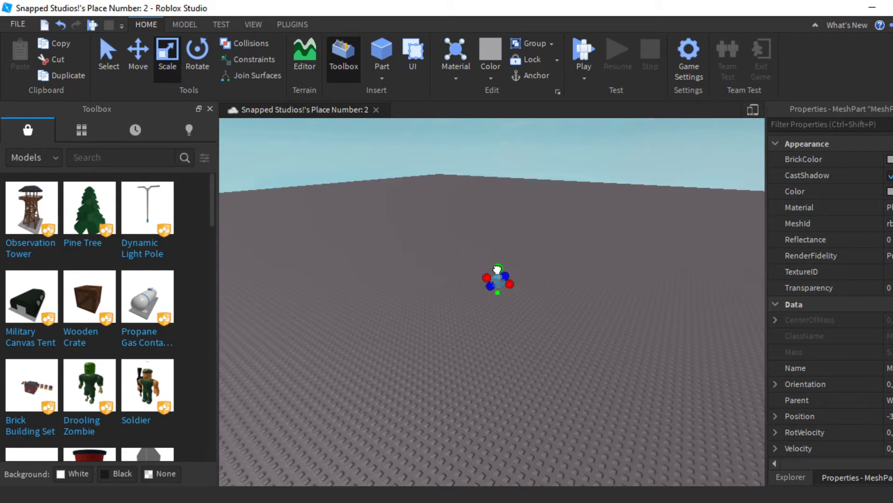
drag(497, 266, 492, 186)
click(616, 321)
- Set the large cube's material to Smooth Plastic and orbit to view it
scroll(616, 319, up, 6)
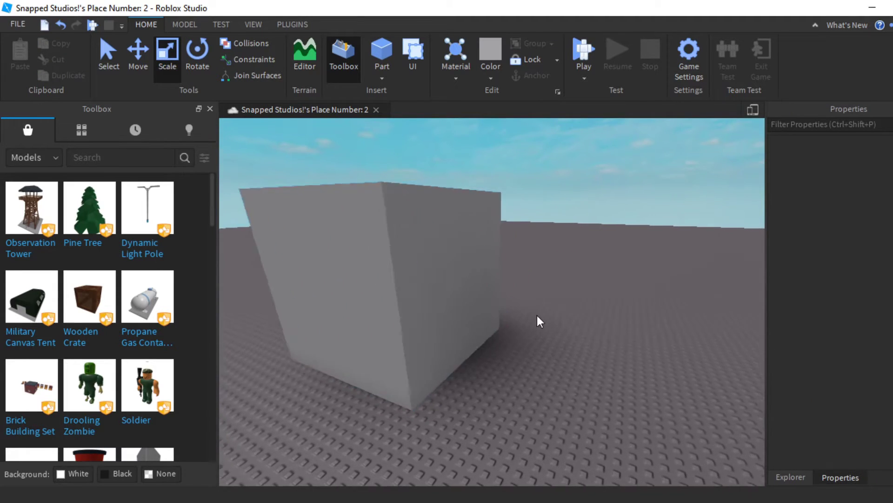
scroll(537, 314, down, 6)
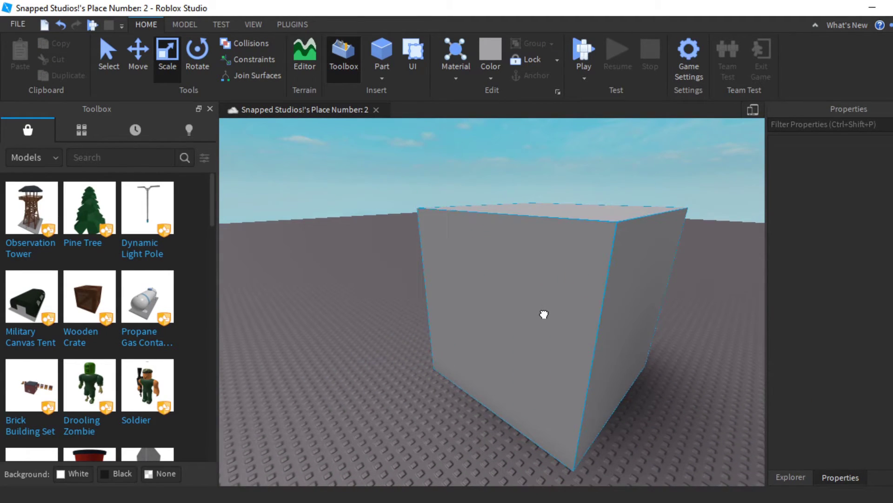
click(542, 314)
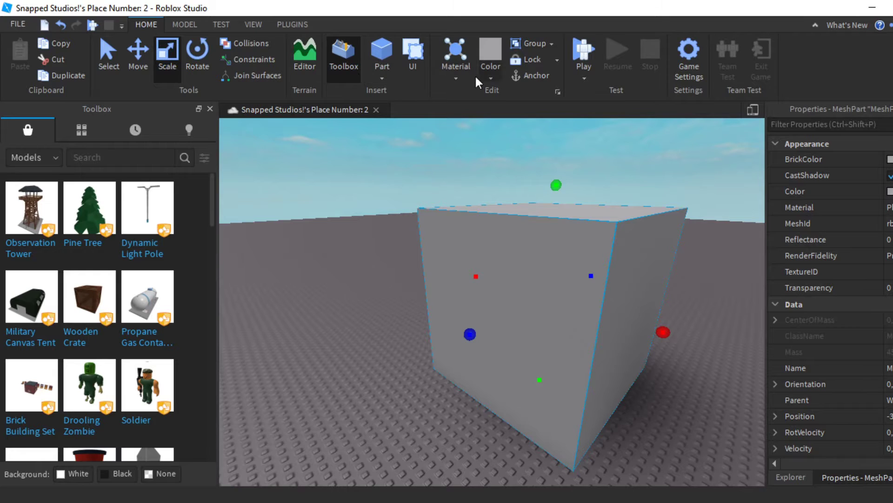
click(458, 76)
click(478, 387)
click(367, 362)
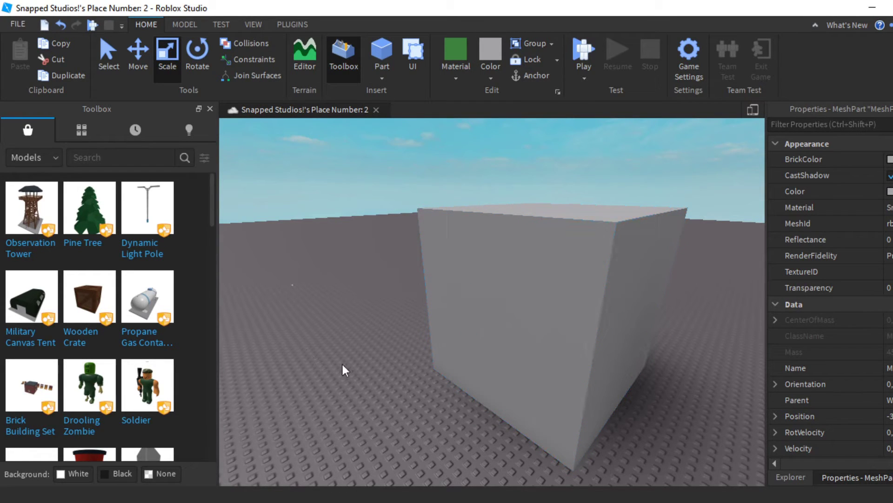
right_drag(400, 373, 335, 391)
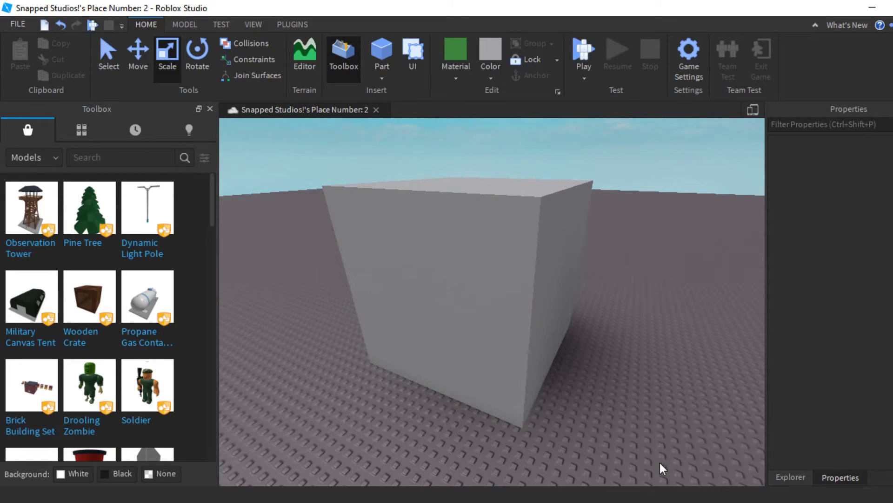
- Back in Blender, put the Cube in Edit Mode with all its faces selected
key(alt+Tab)
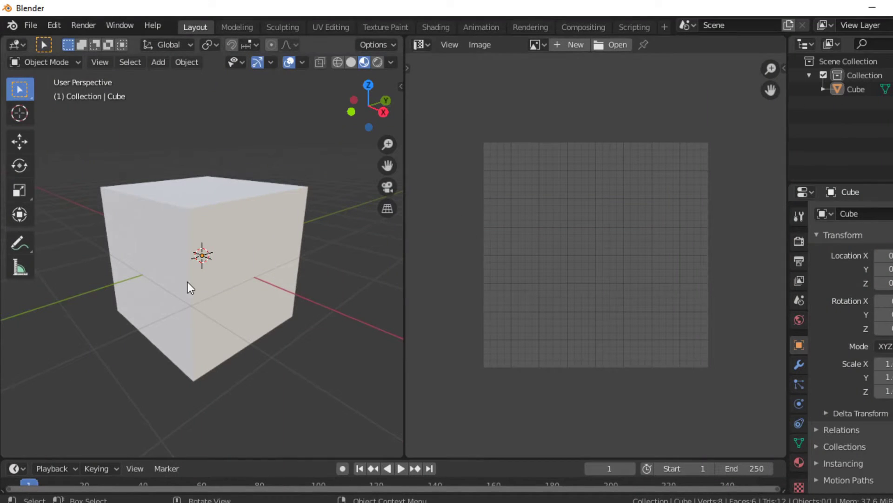
click(205, 272)
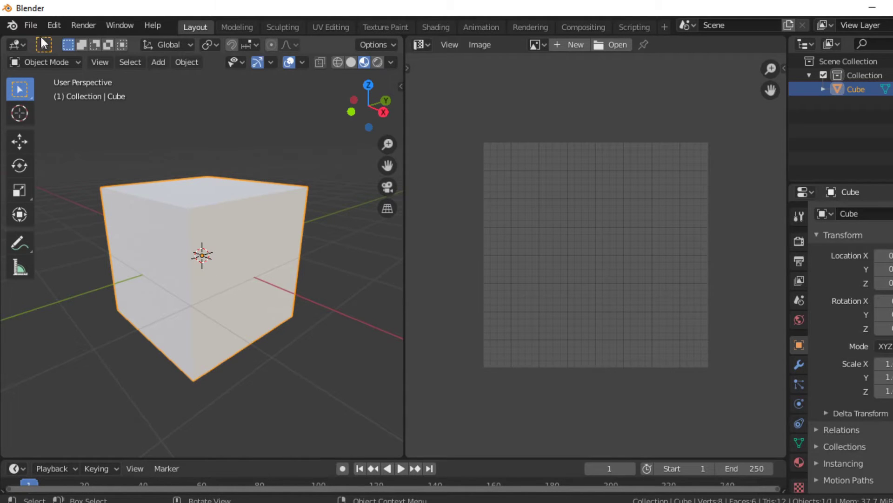
click(54, 62)
click(47, 93)
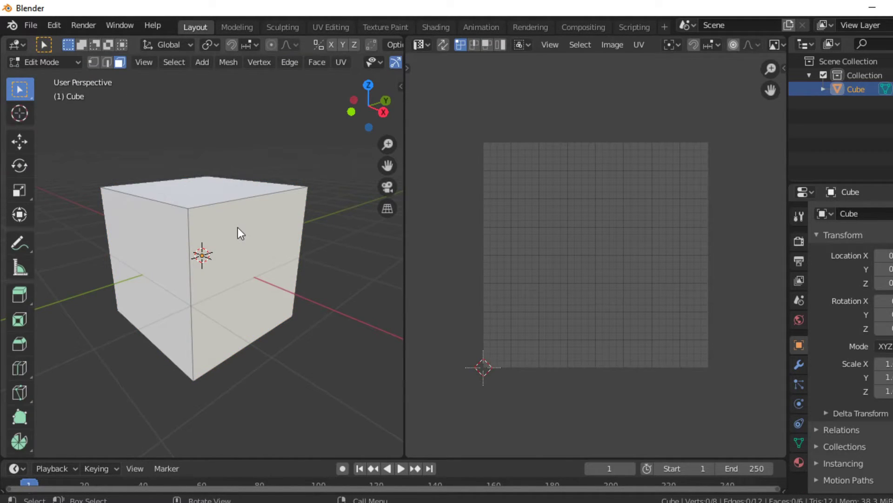
key(Tab)
key(Tab)
key(a)
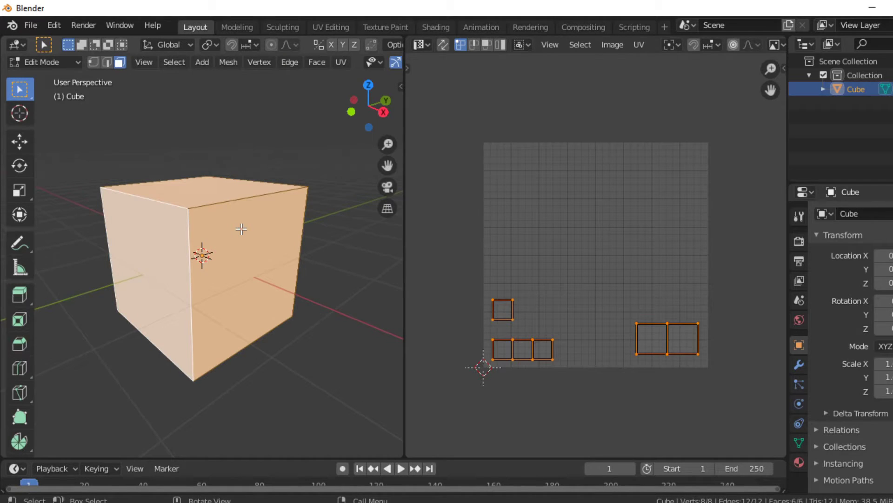
click(628, 313)
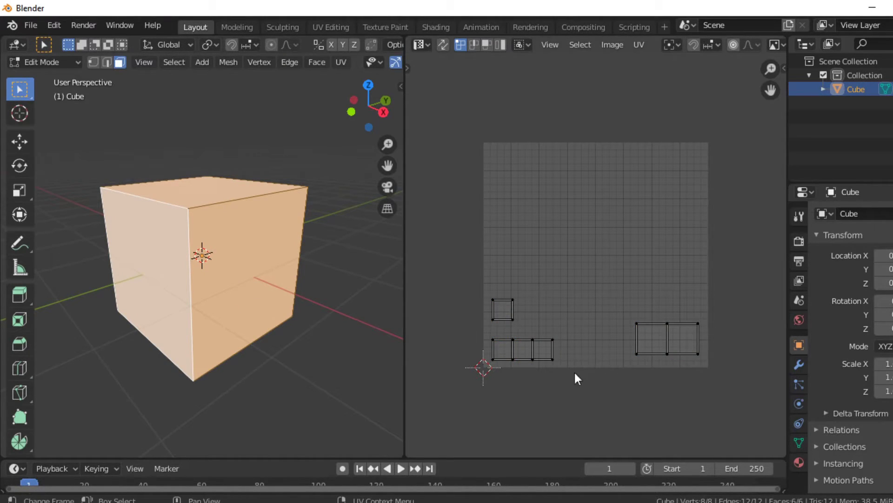
- Export the cube's UV layout from the UV menu to the Desktop as CubeUV.png
click(636, 44)
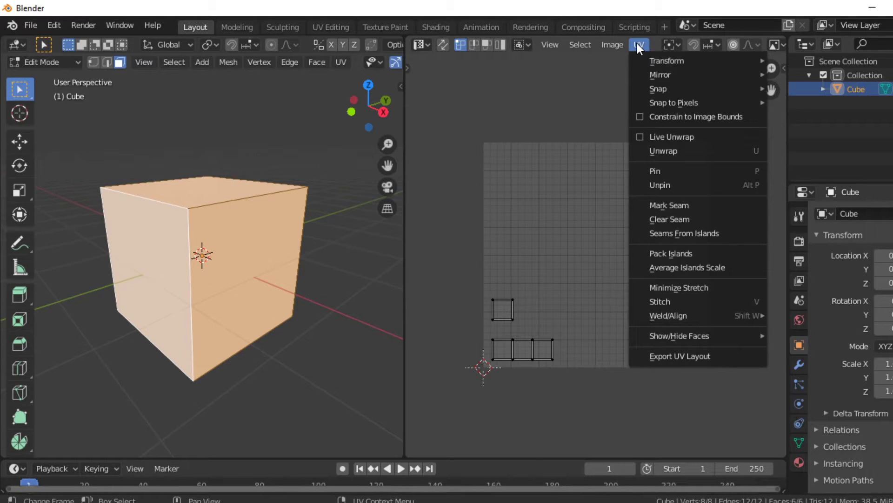
click(685, 356)
click(168, 289)
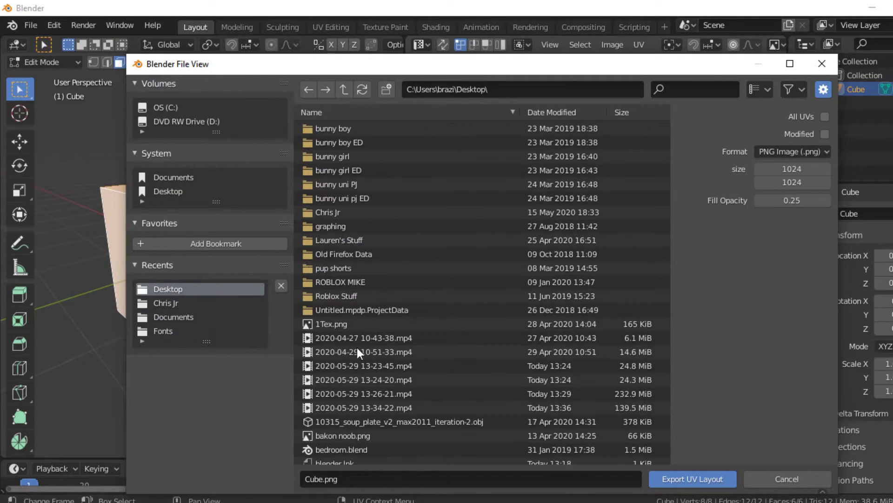
click(386, 477)
click(324, 479)
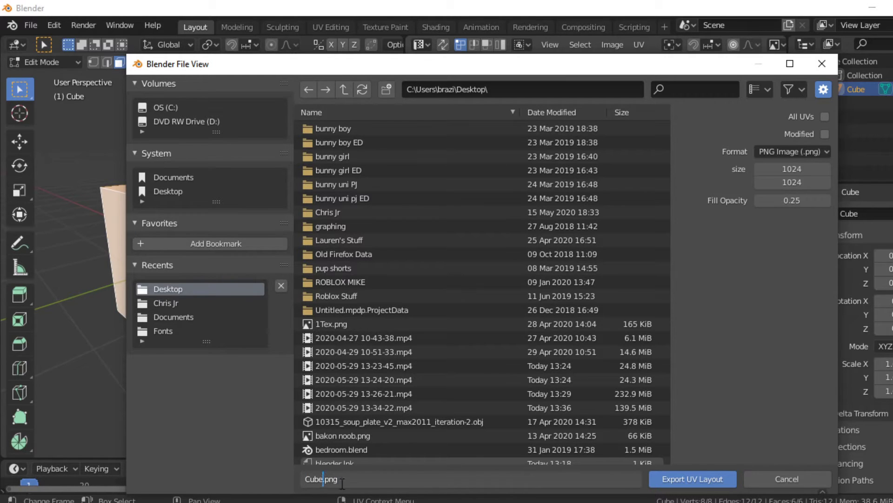
text(UV)
key(Return)
click(714, 479)
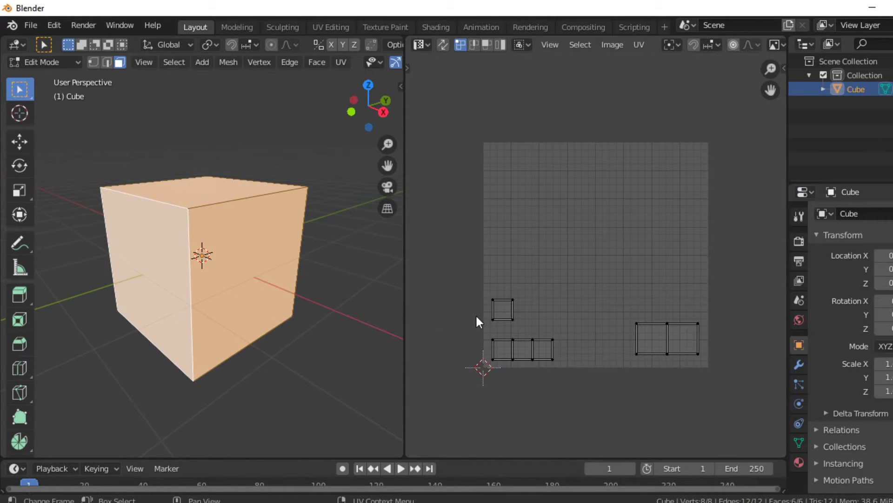
- Bring the Chrome window forward and log in to Canva
mouse_move(427, 502)
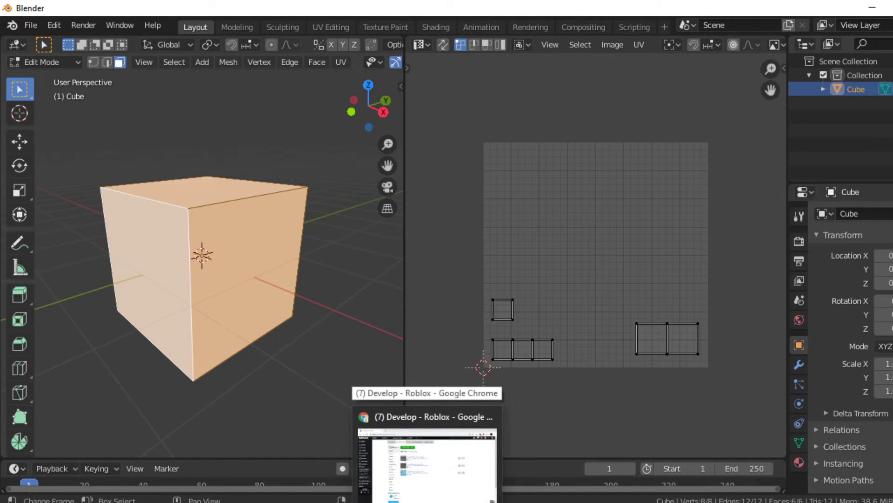
click(427, 461)
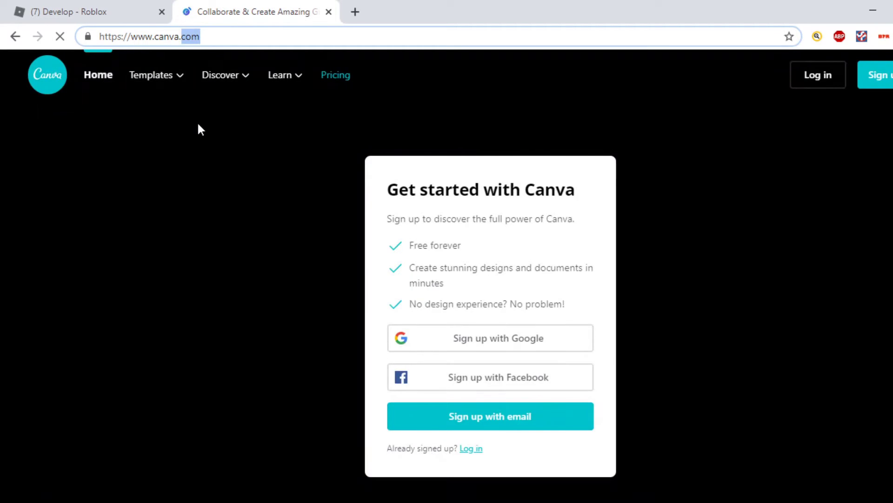
mouse_move(218, 77)
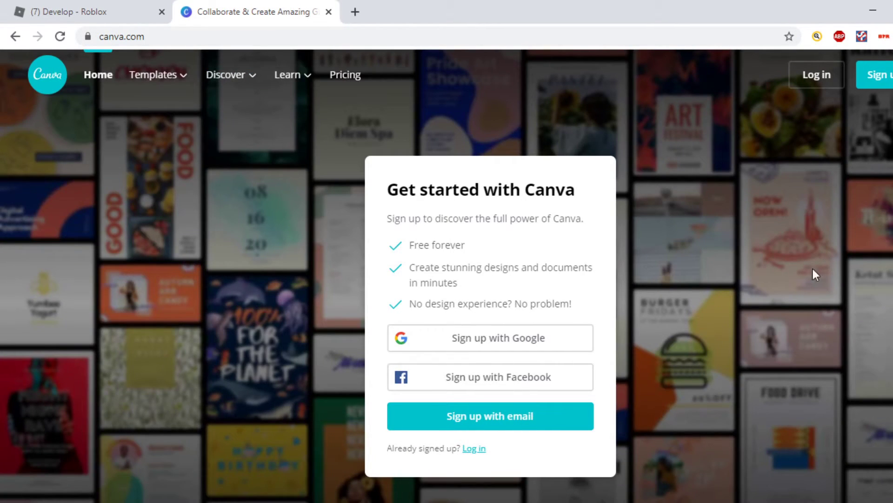
click(810, 79)
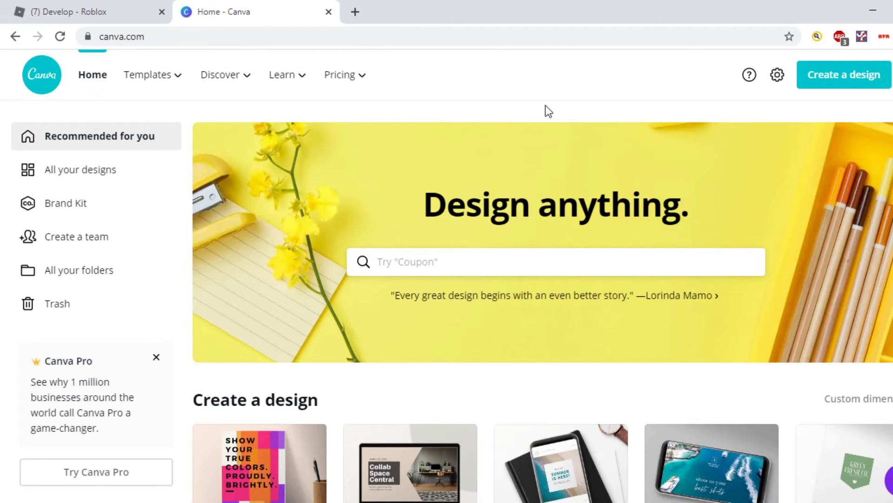
- Open 'Untitled design - Logo' and delete its orange rectangle and wireframe image
click(59, 175)
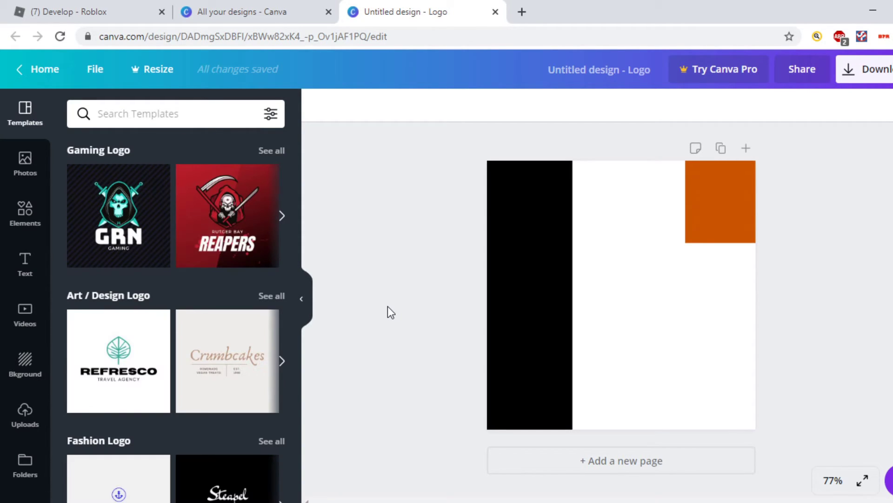
click(522, 288)
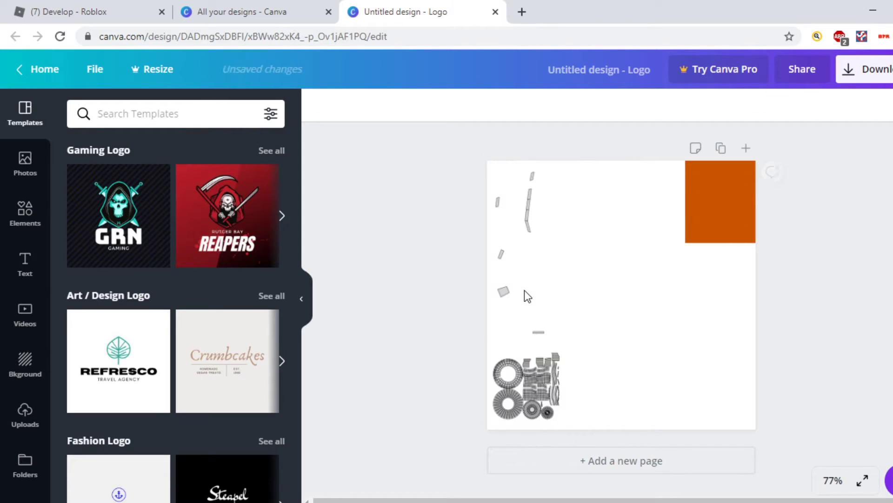
click(705, 210)
key(Delete)
click(628, 286)
key(Delete)
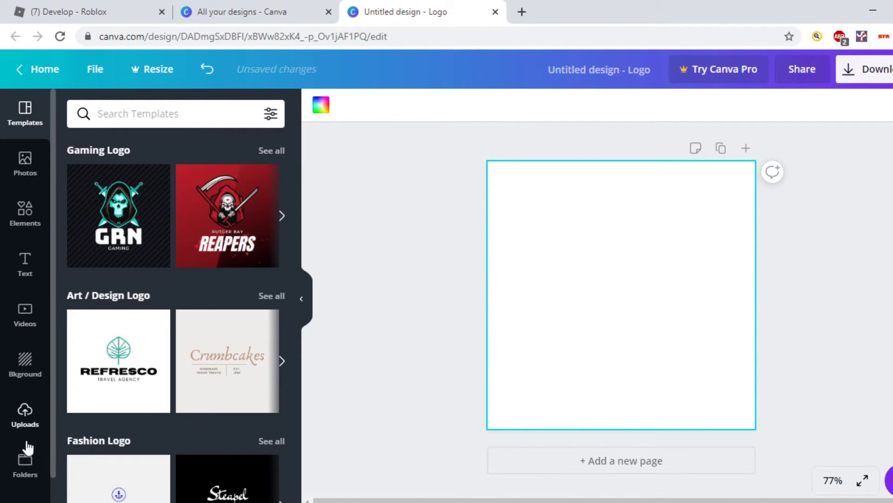
- Upload CubeUV.png from the Desktop folder into Canva's uploads
click(19, 421)
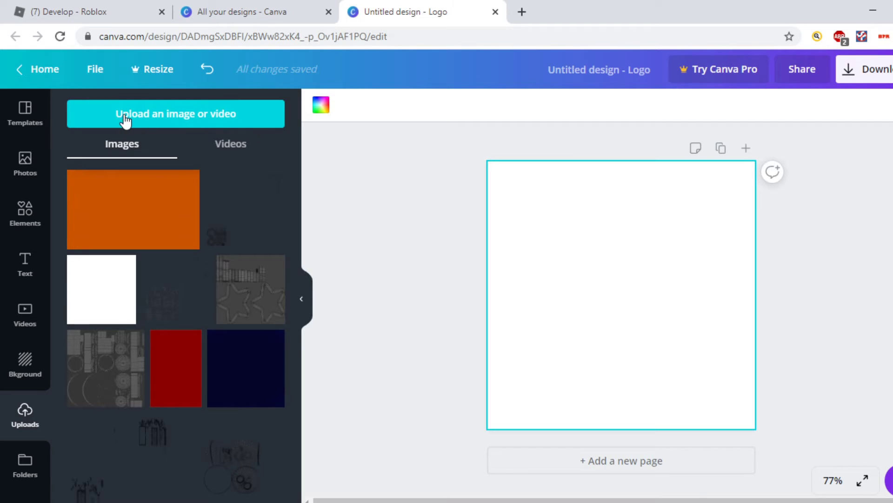
click(189, 122)
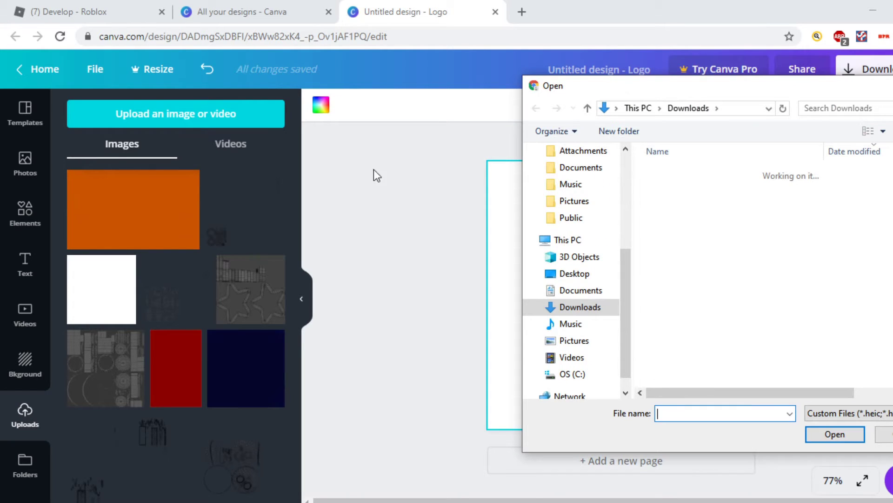
click(580, 306)
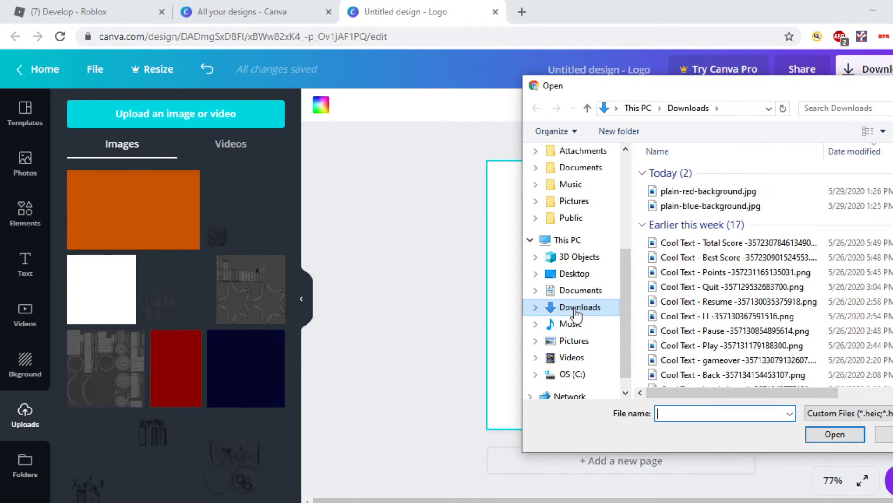
click(574, 274)
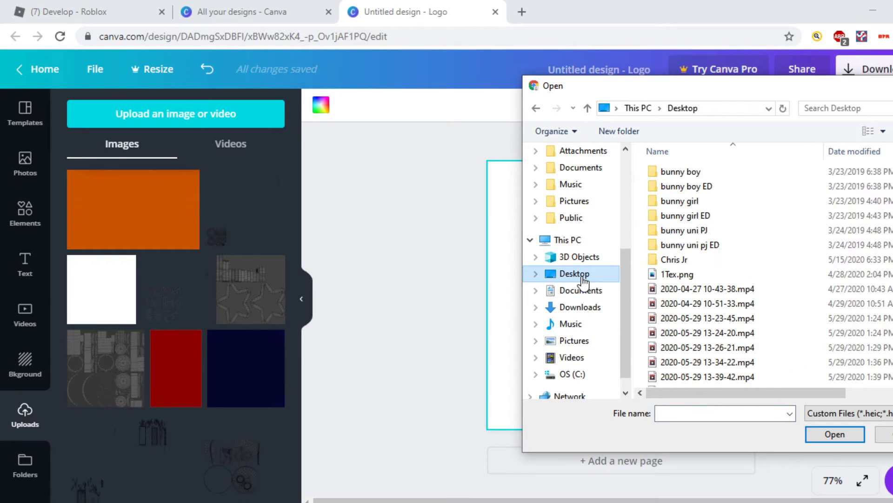
scroll(726, 261, down, 4)
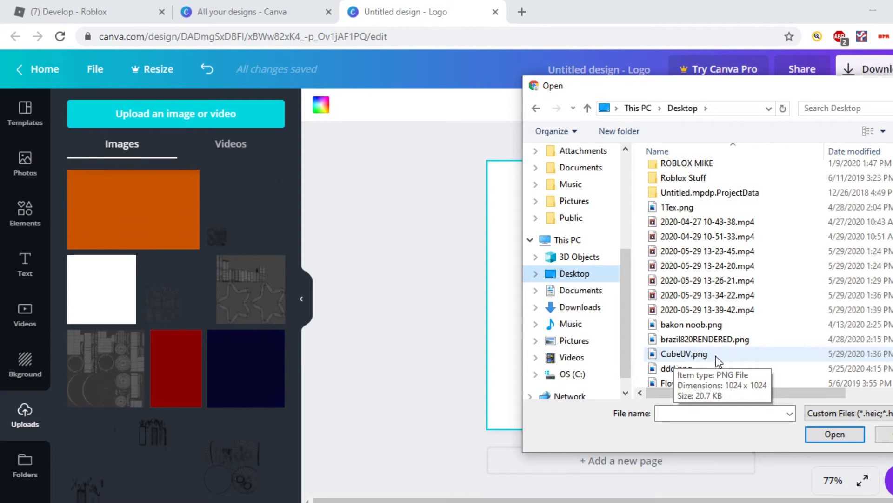
click(684, 354)
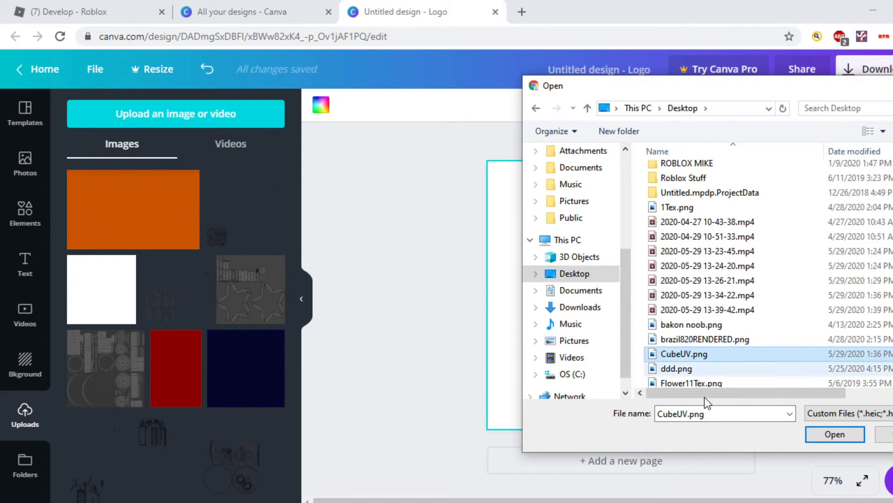
click(832, 434)
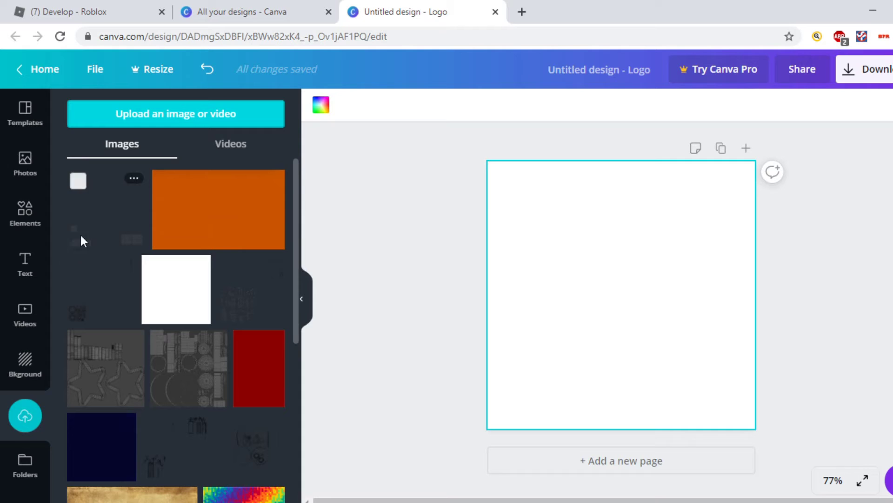
- Add the CubeUV layout to the page and resize it to fill 500 × 500
click(98, 215)
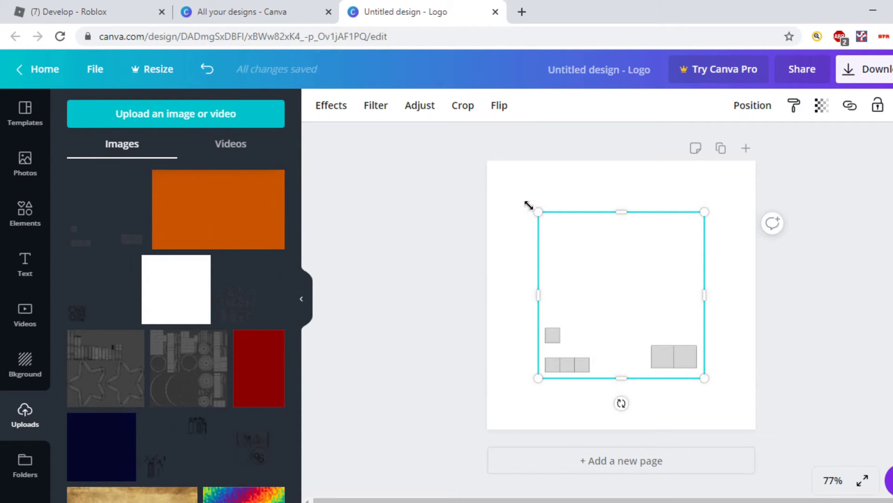
drag(528, 204, 486, 165)
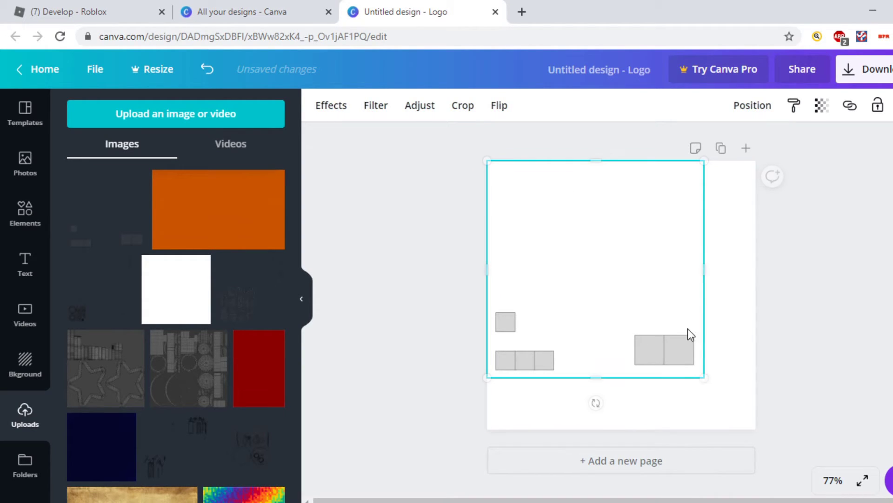
drag(726, 411, 750, 429)
click(810, 361)
click(706, 329)
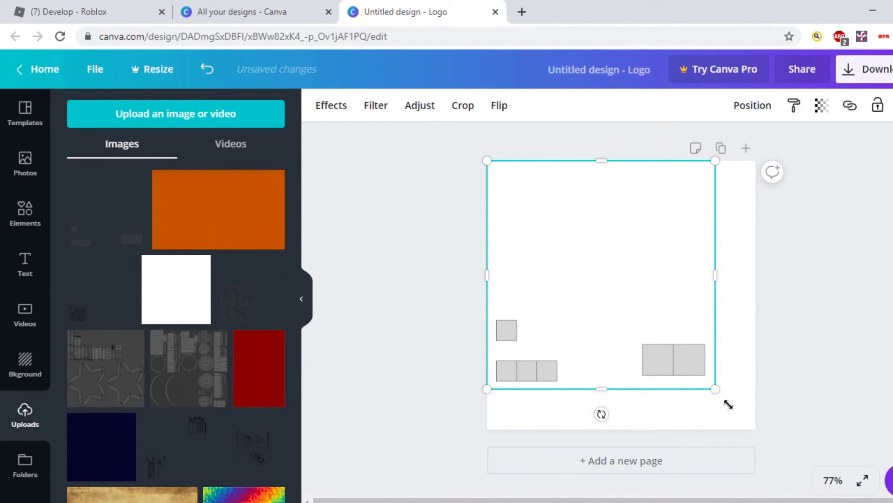
drag(728, 405, 764, 431)
click(814, 313)
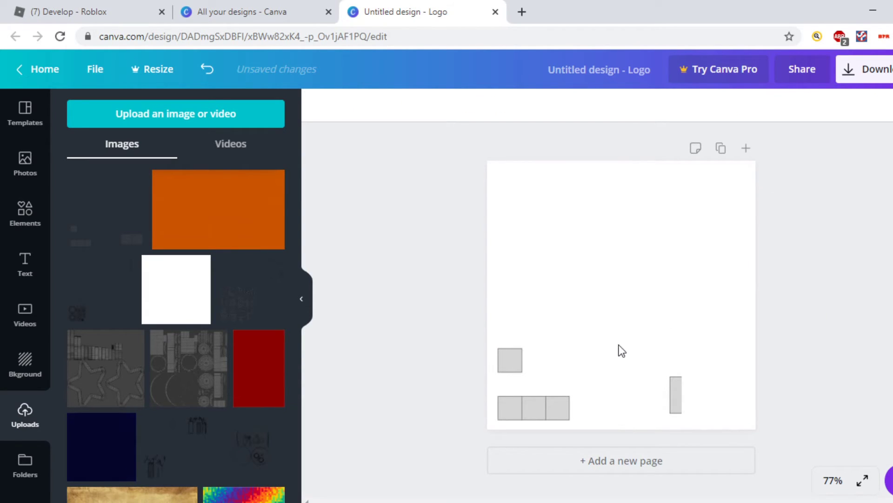
- Delete the stray white image covering the UV squares
click(694, 390)
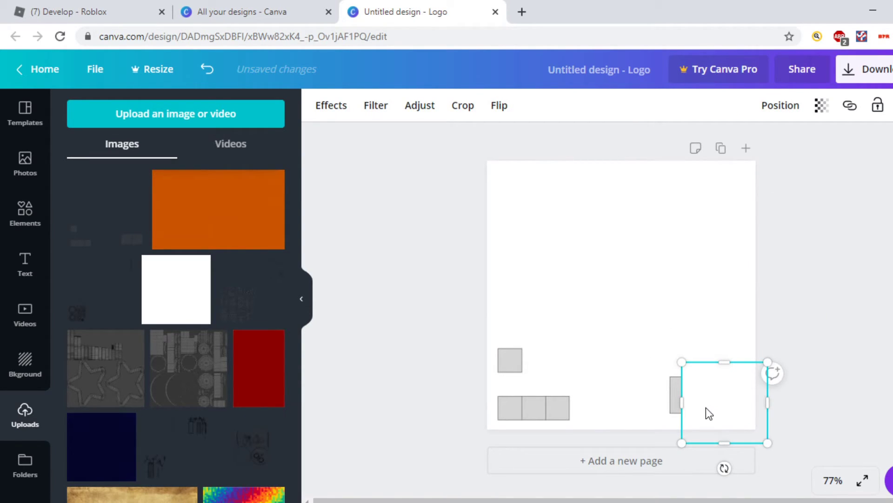
key(Delete)
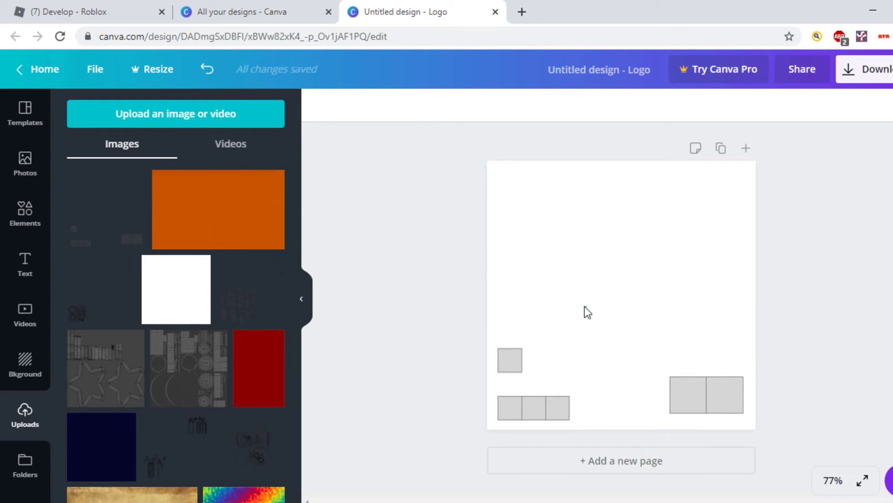
click(654, 305)
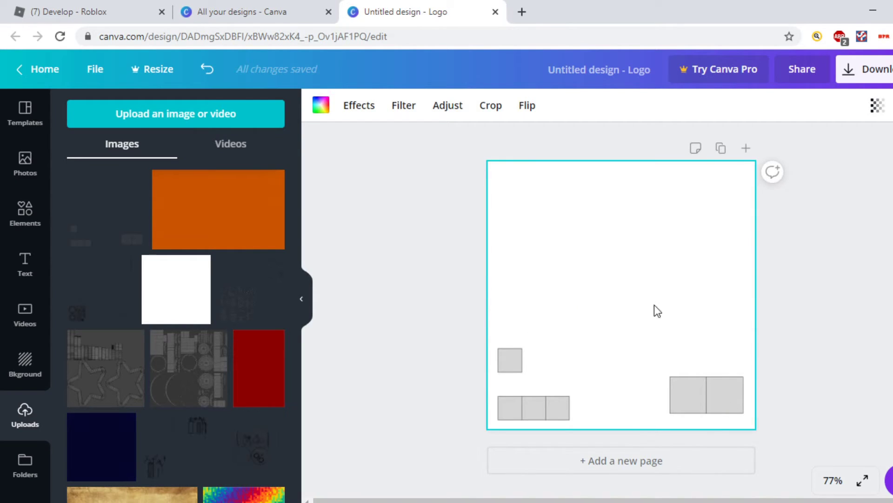
click(831, 342)
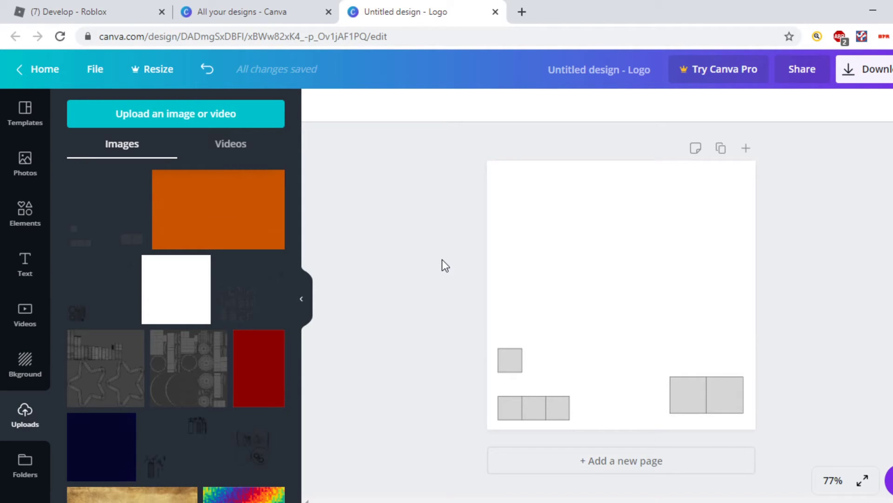
- Upload plain-red-background.jpg and plain-blue-background.jpg from the Downloads folder
scroll(163, 373, down, 5)
scroll(191, 379, up, 5)
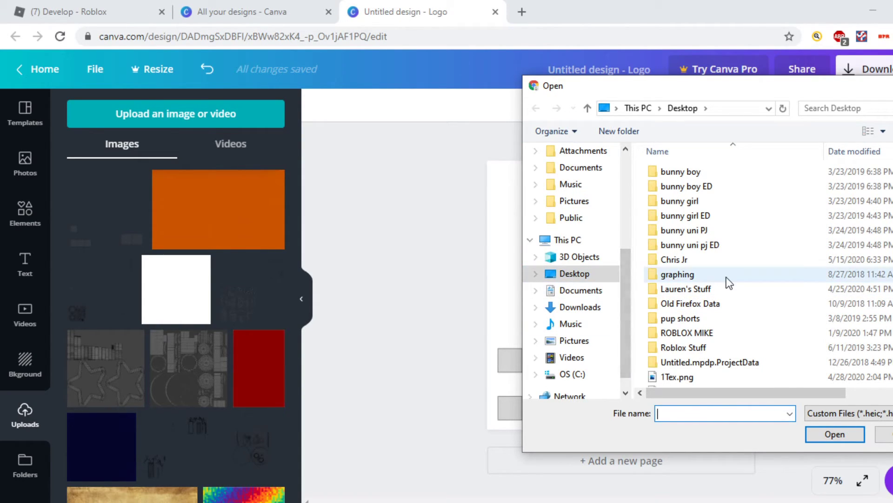
click(577, 309)
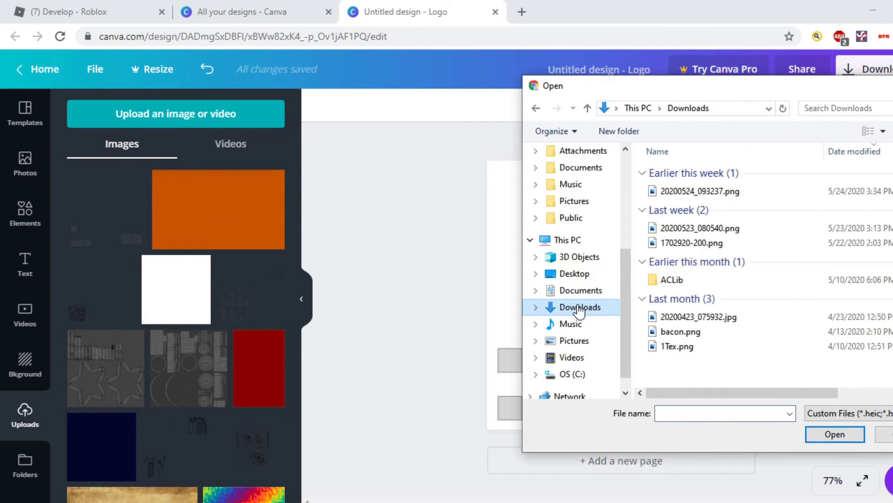
double_click(693, 191)
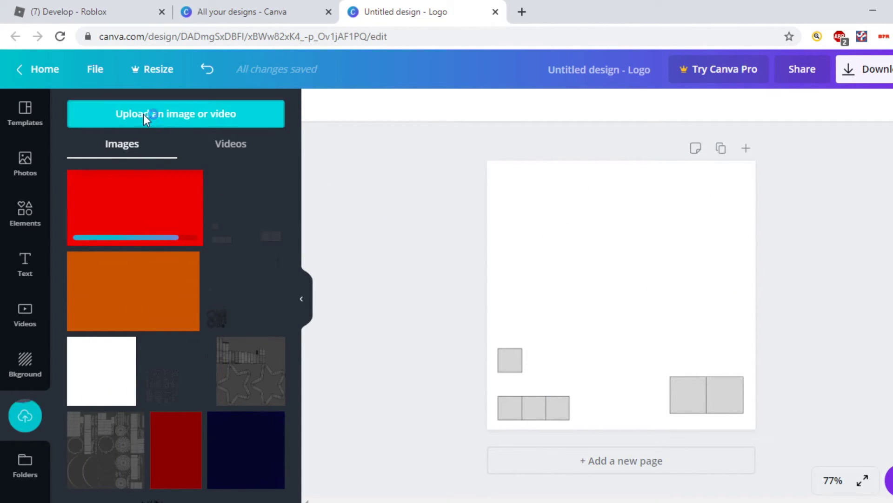
click(145, 116)
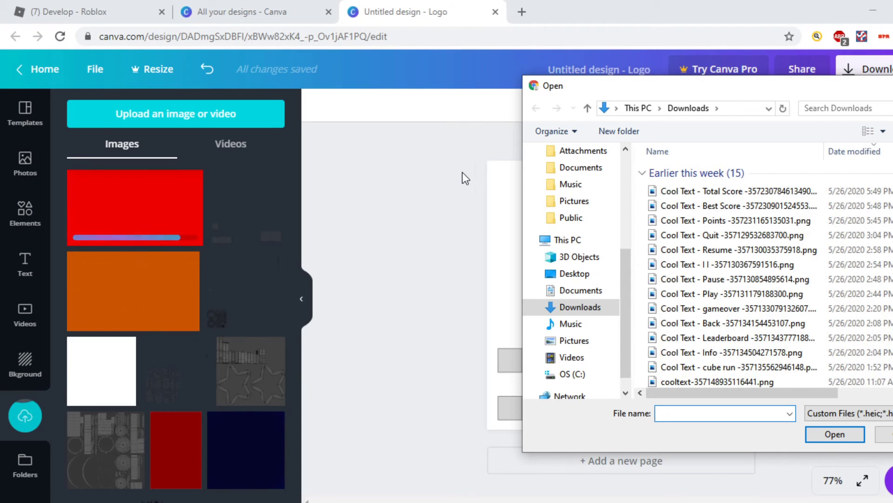
click(669, 208)
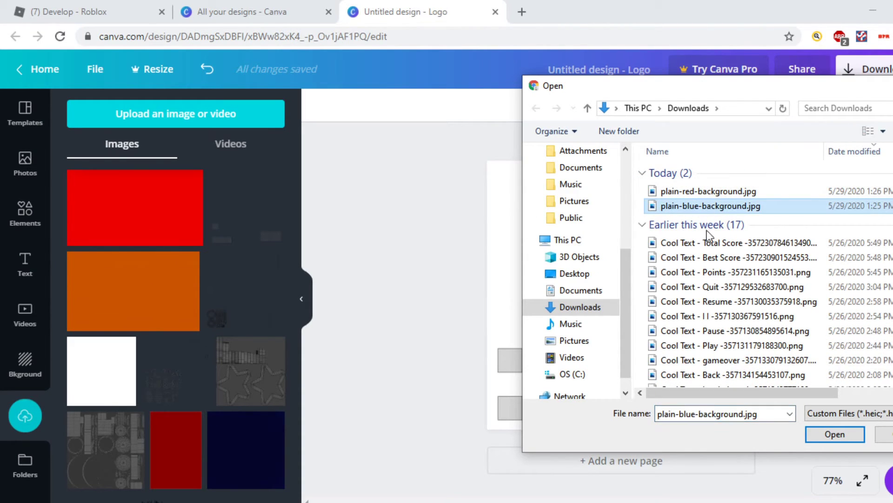
click(823, 437)
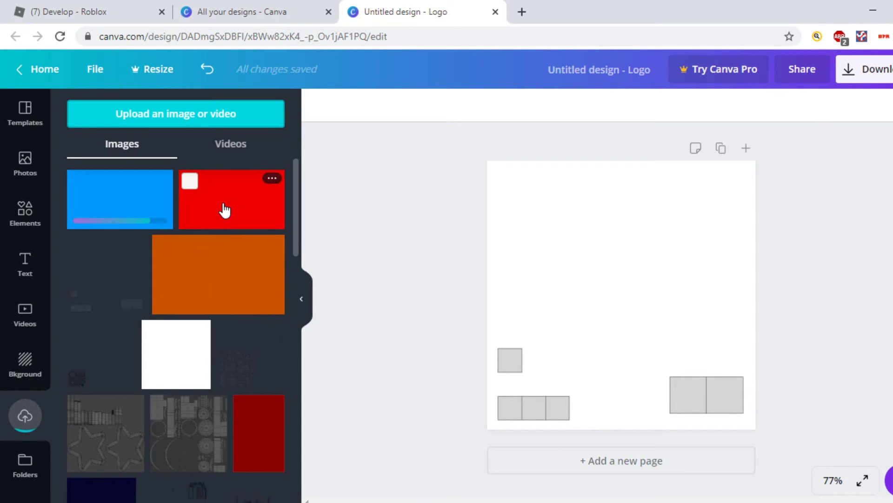
- Place the red image at the page's lower-left, narrowed to cover the left squares
click(225, 209)
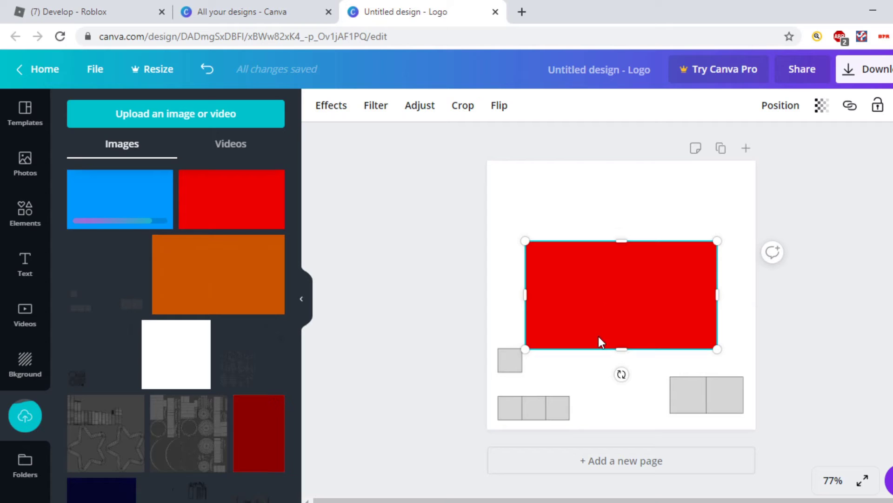
drag(599, 337, 540, 361)
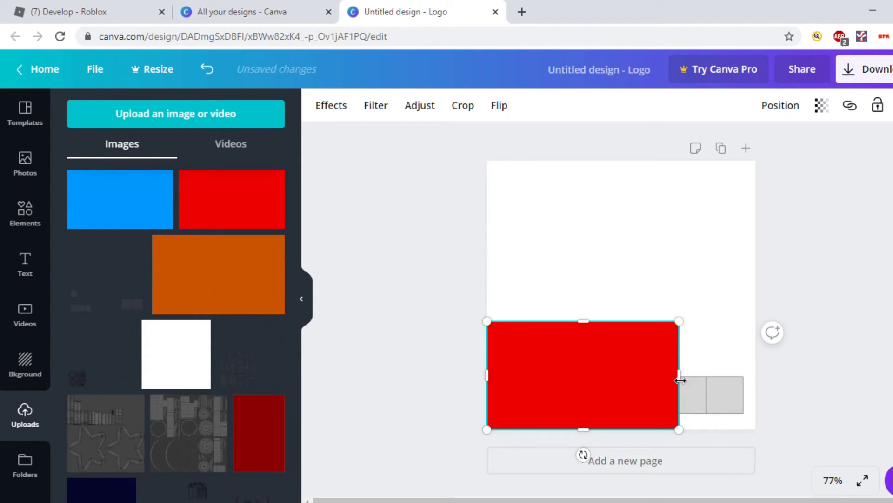
drag(681, 380, 587, 377)
click(417, 268)
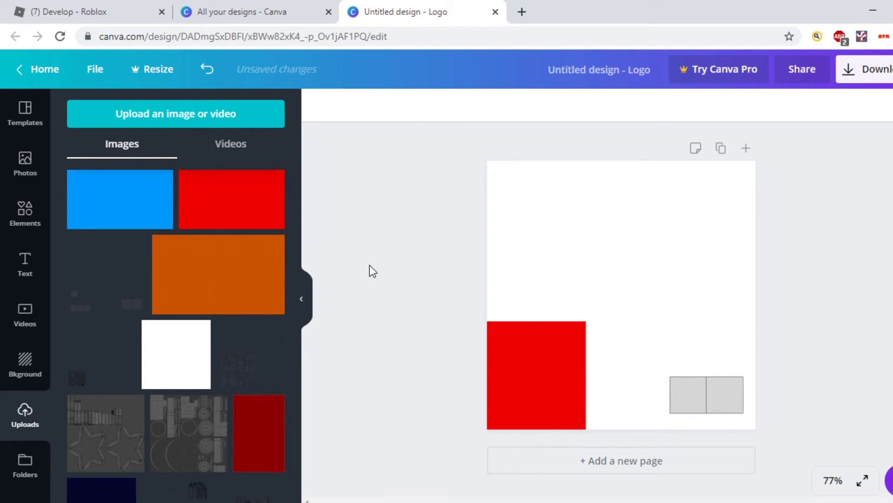
- Add the blue image, remove its extra copy, and move it over the bottom-right squares
click(120, 213)
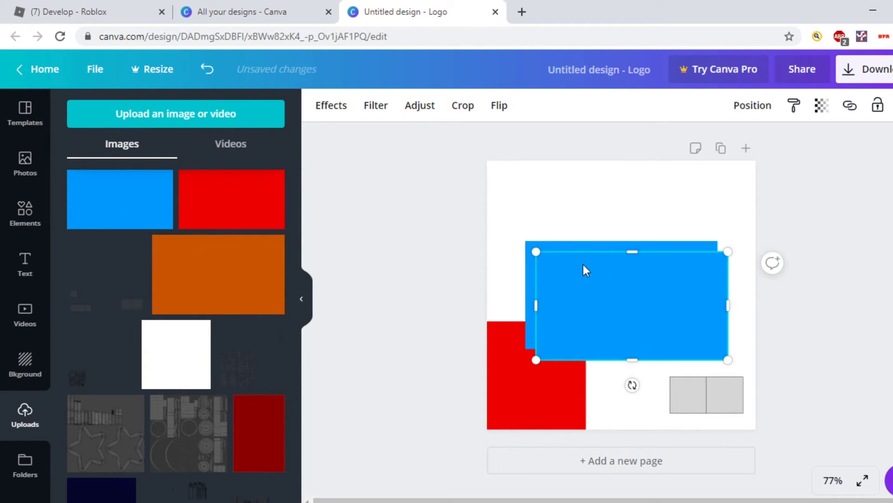
mouse_move(582, 260)
mouse_down()
mouse_move(599, 232)
mouse_move(595, 251)
mouse_up()
key(Delete)
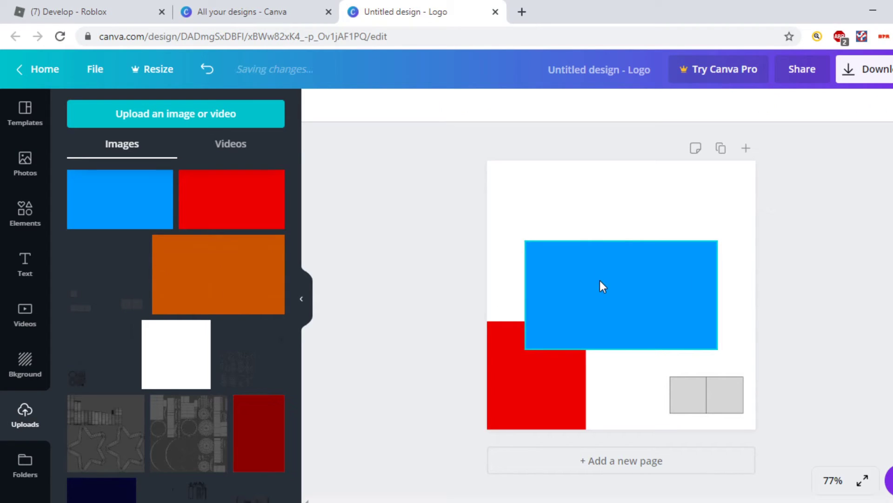
click(600, 282)
drag(623, 303, 650, 374)
click(425, 231)
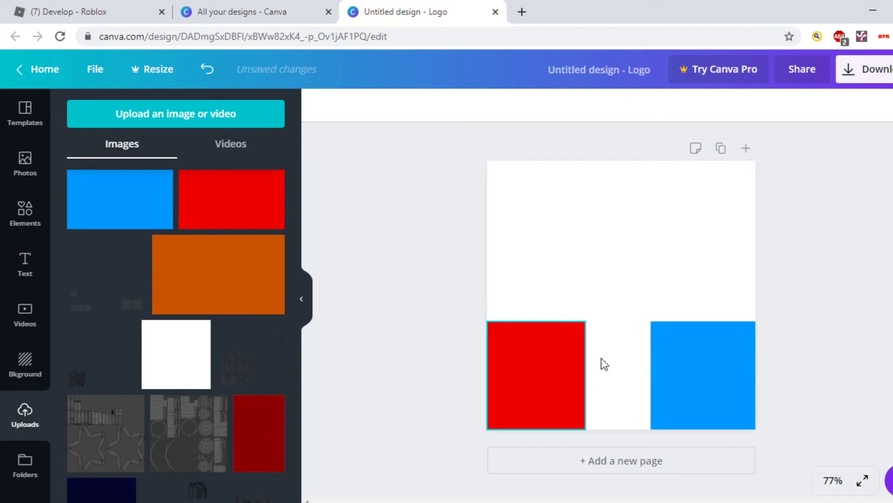
- Download the Canva design as PNG (Untitled design.png) and return to Roblox Studio
click(870, 79)
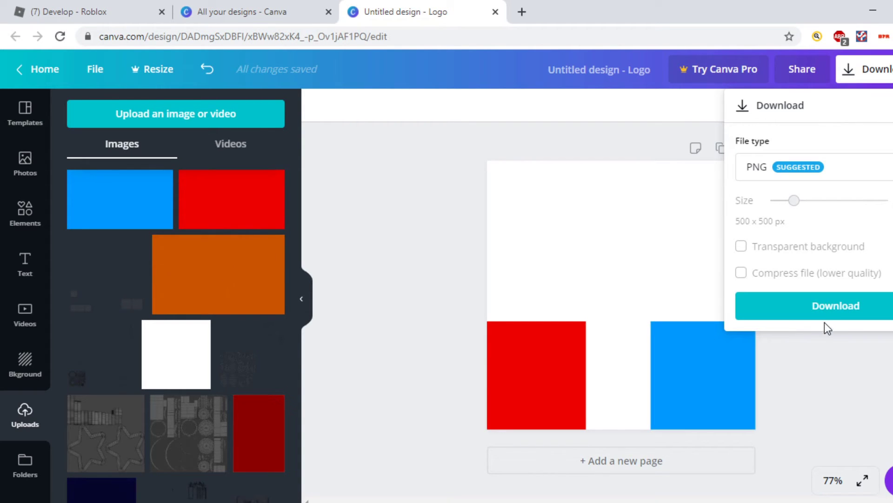
click(822, 312)
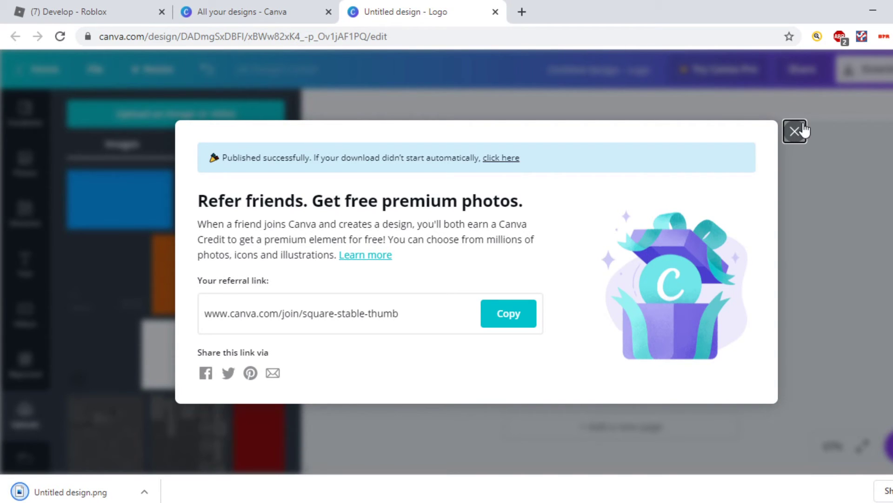
click(795, 130)
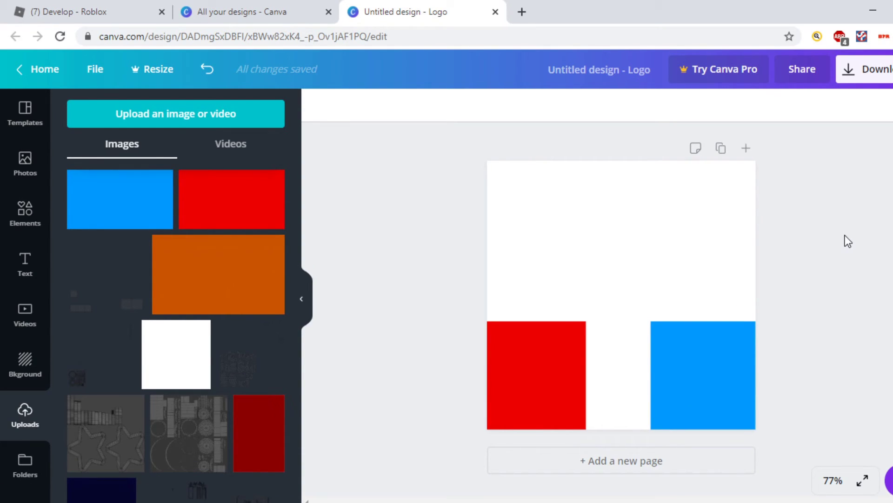
click(668, 502)
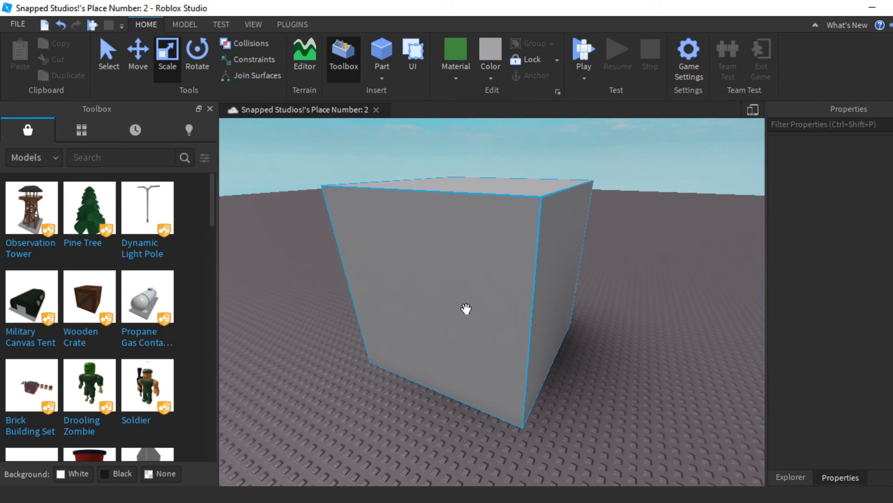
- Select the cube's MeshPart under Workspace and view its Properties, where TextureID is empty
middle_drag(467, 309, 623, 357)
right_drag(623, 357, 587, 362)
click(390, 265)
click(670, 338)
click(793, 477)
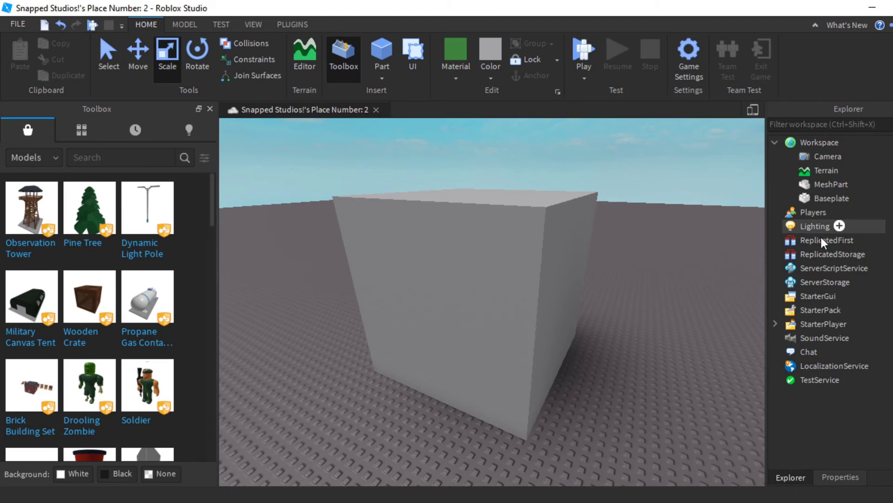
click(833, 184)
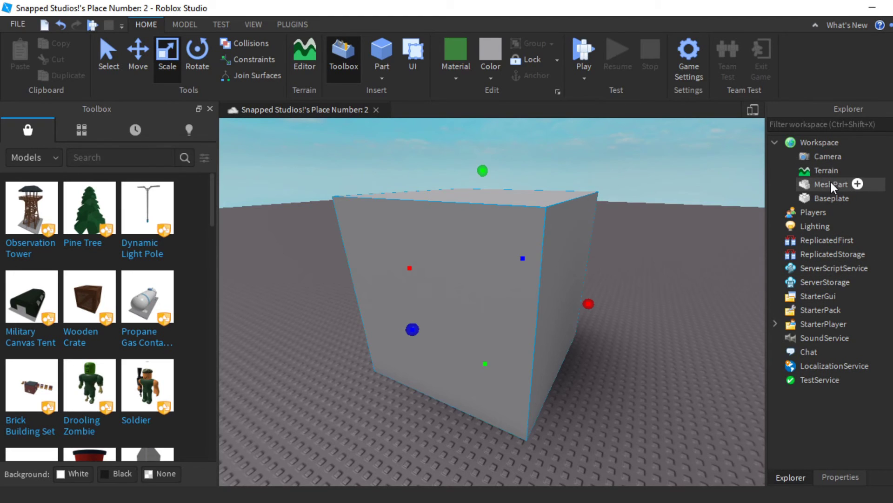
click(843, 477)
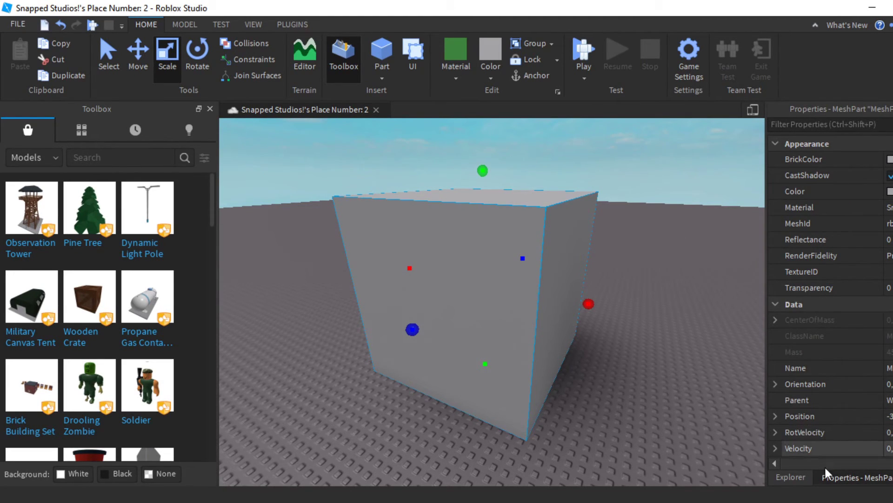
drag(819, 467, 845, 459)
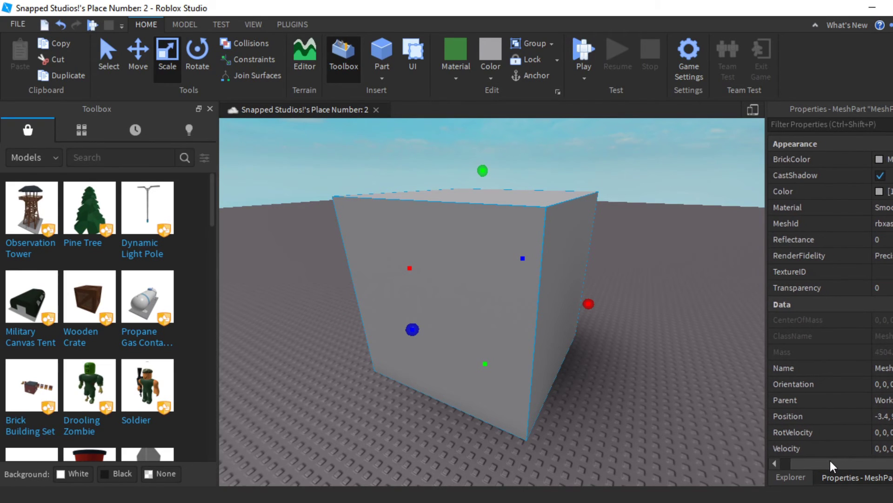
scroll(832, 465, left, 1)
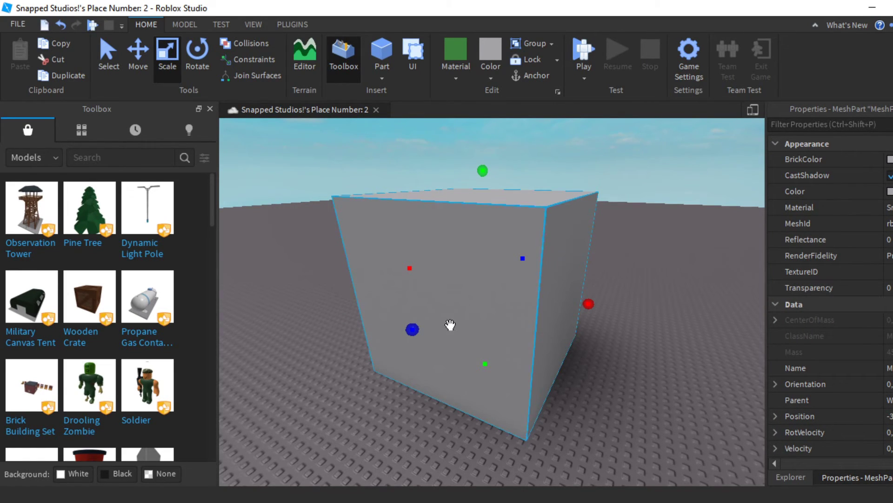
scroll(882, 465, right, 1)
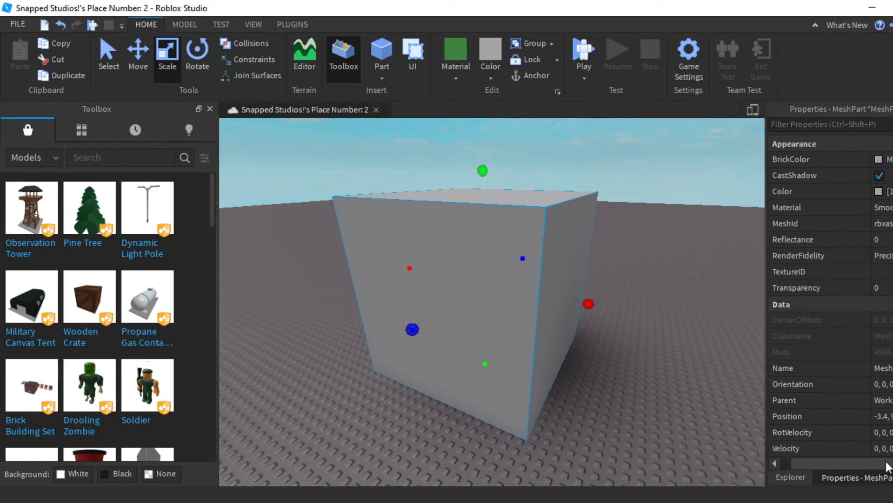
scroll(886, 465, left, 1)
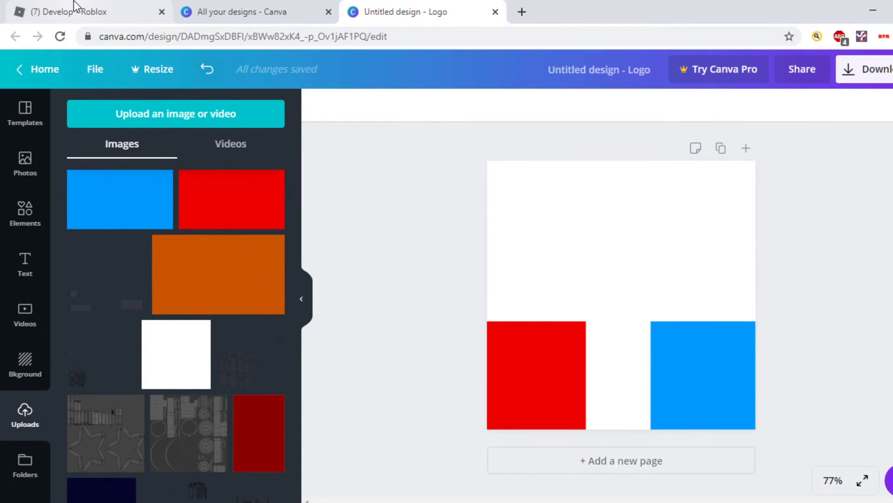
- Return to the Develop - Roblox tab and open the group's Decals page
click(73, 4)
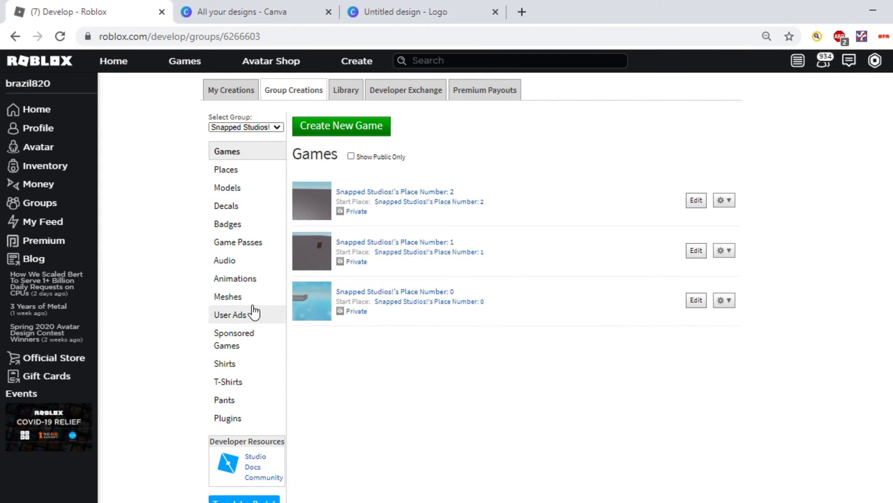
click(230, 208)
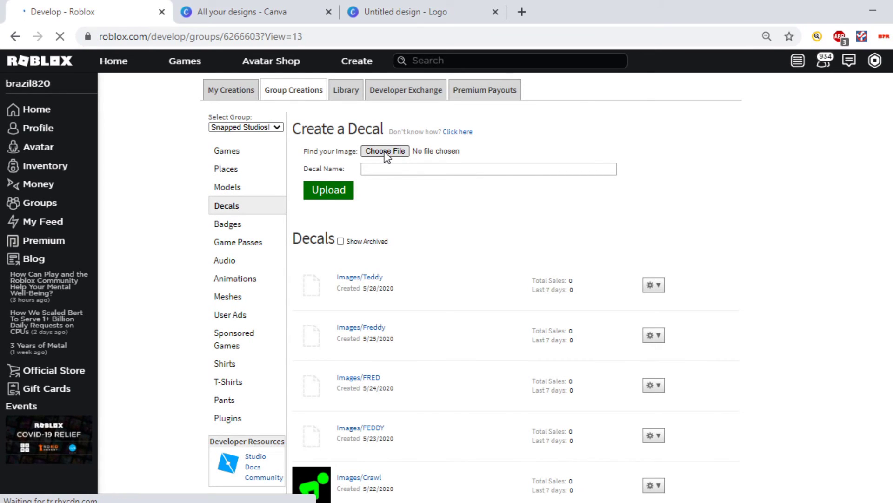
- Upload Untitled design.png as a new decal named CubeUV
click(384, 151)
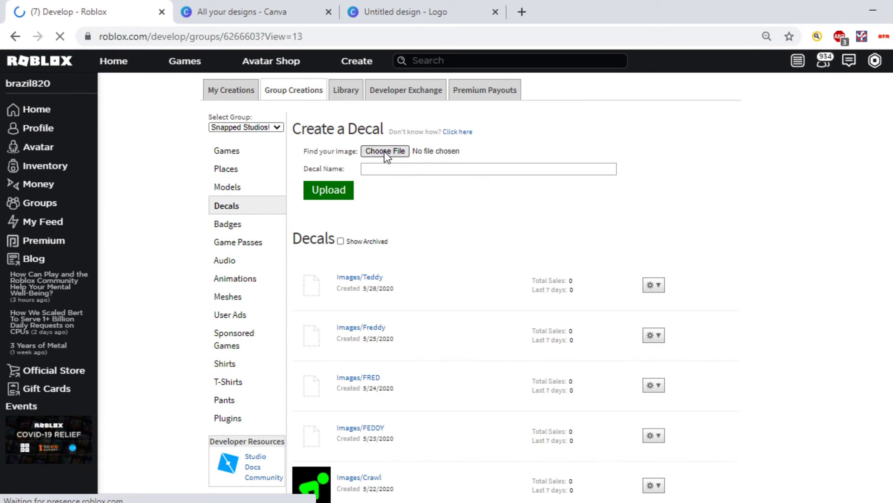
click(385, 152)
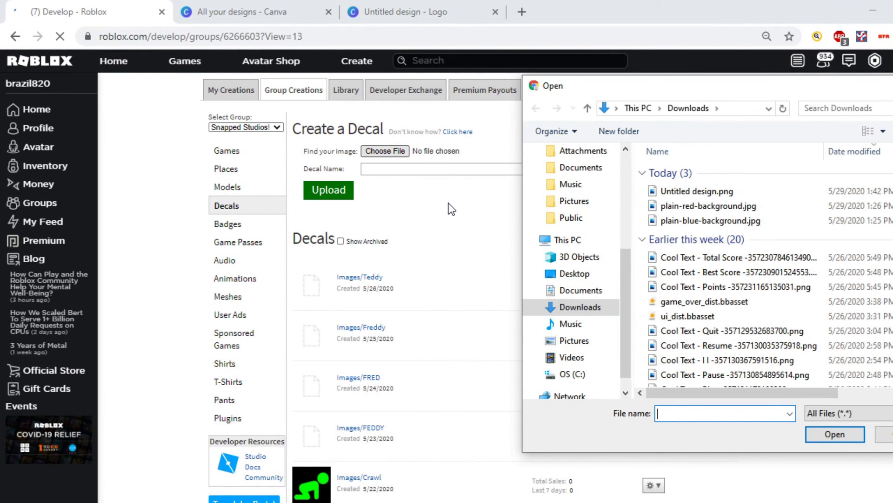
click(693, 191)
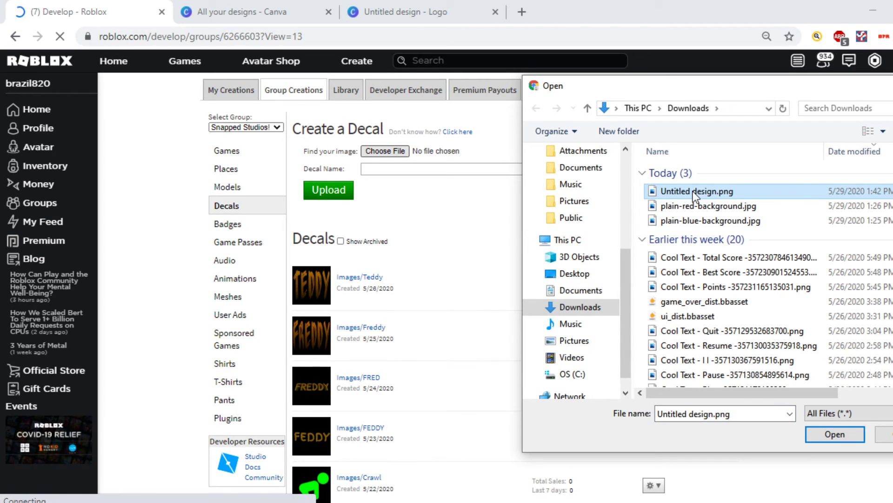
click(830, 435)
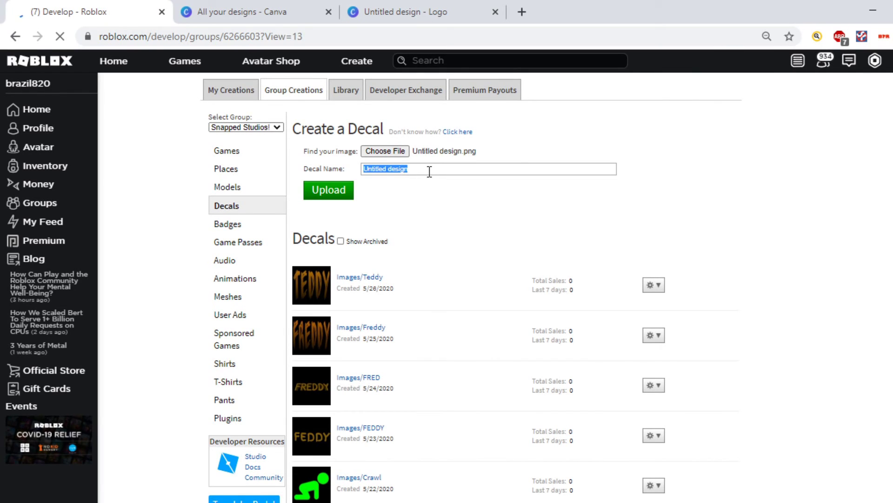
key(BackSpace)
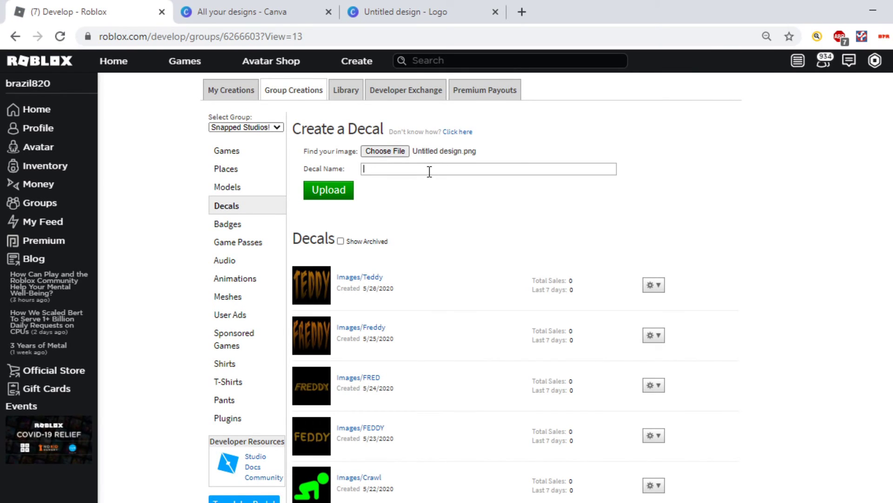
text(C)
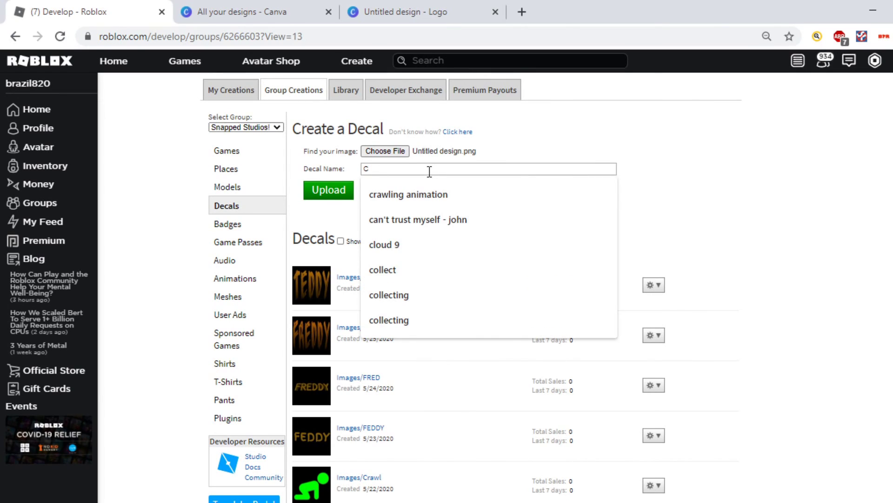
text(ubeUV)
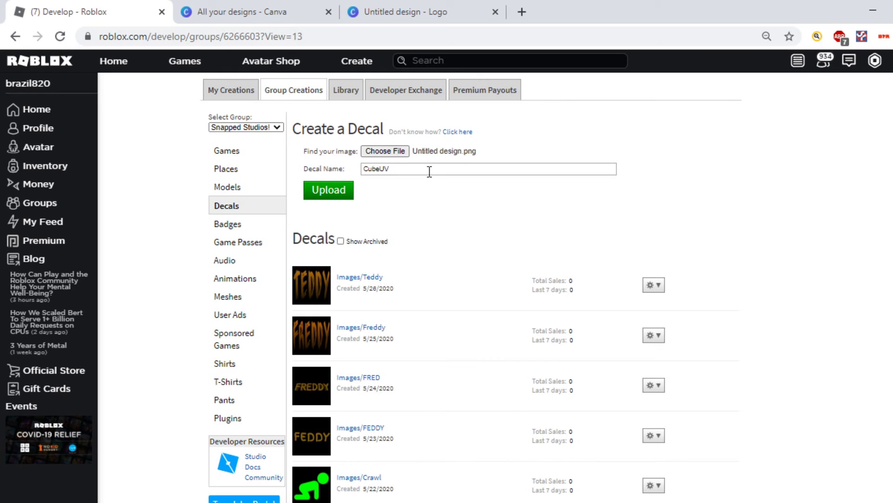
click(321, 191)
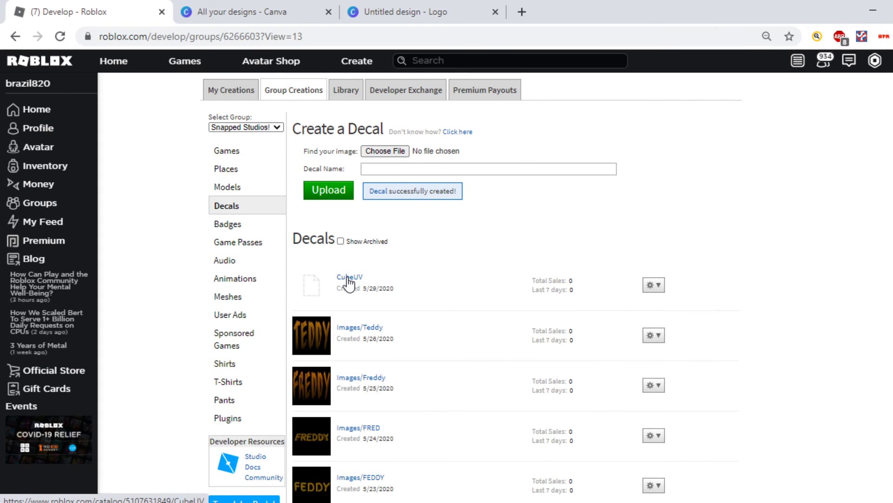
- Copy the CubeUV decal's asset ID from its page URL
click(346, 277)
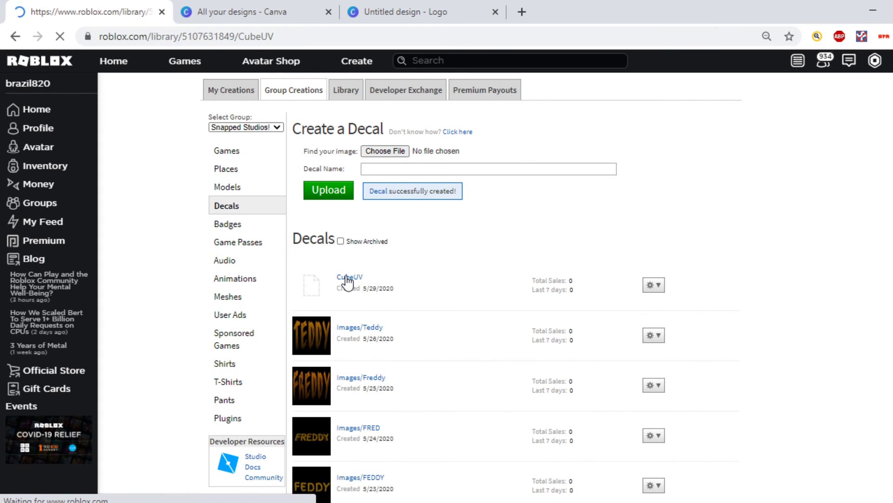
double_click(214, 36)
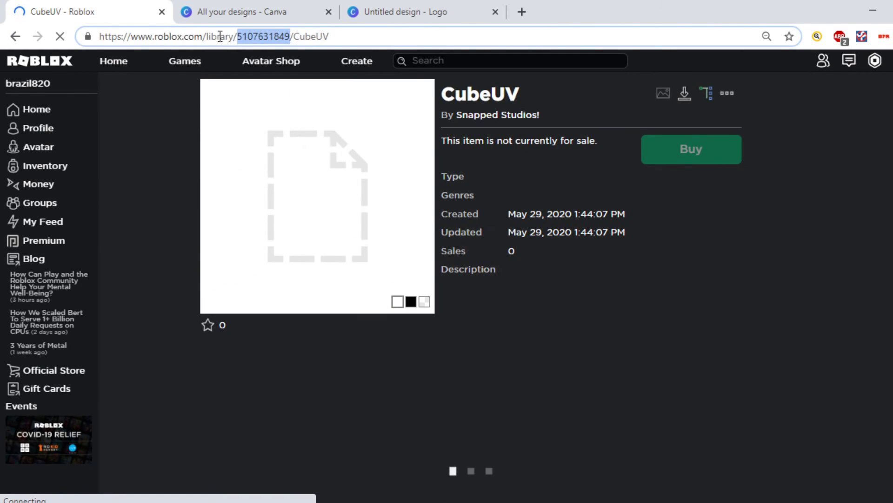
right_click(255, 36)
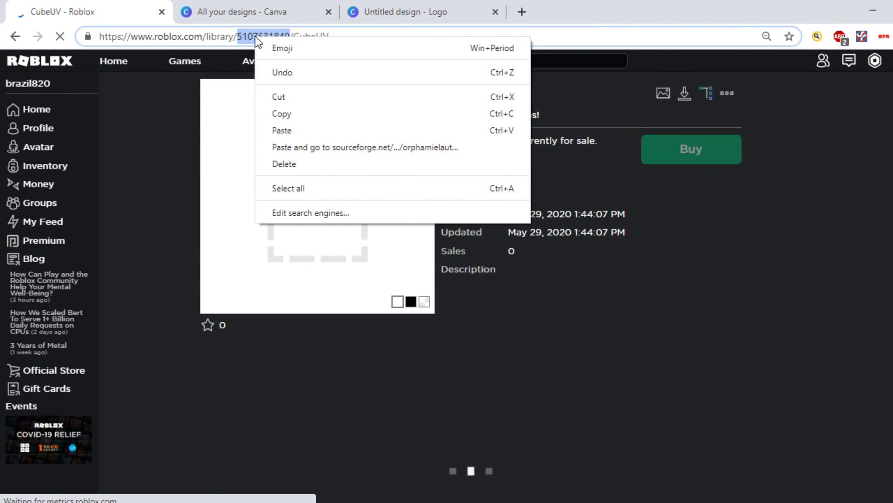
click(305, 114)
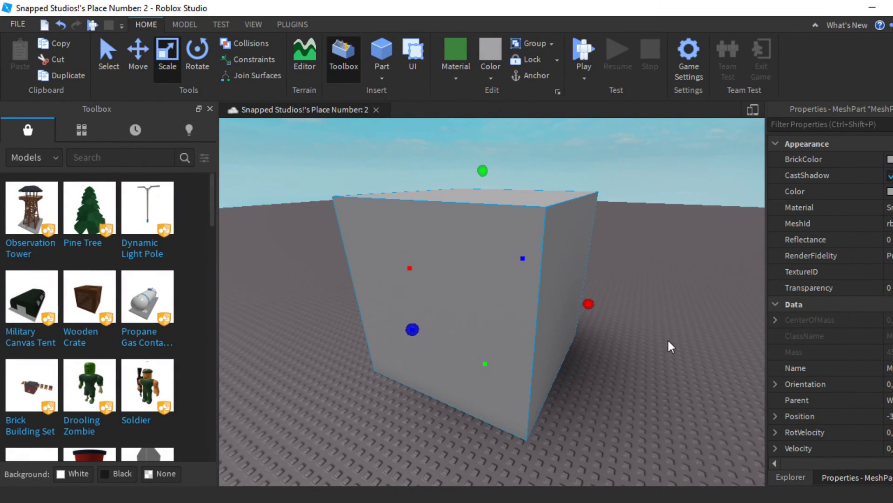
- Reselect the cube and bring up its MeshPart properties
click(345, 299)
click(499, 233)
click(802, 473)
click(855, 479)
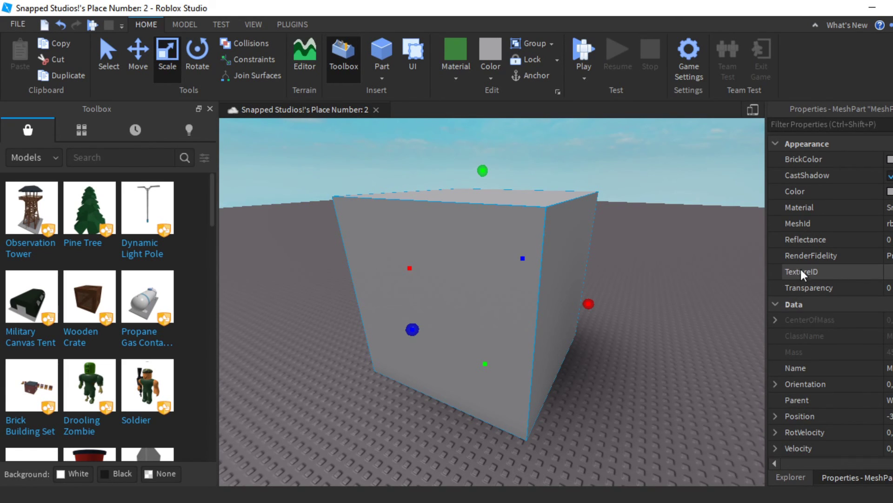
drag(828, 463, 861, 458)
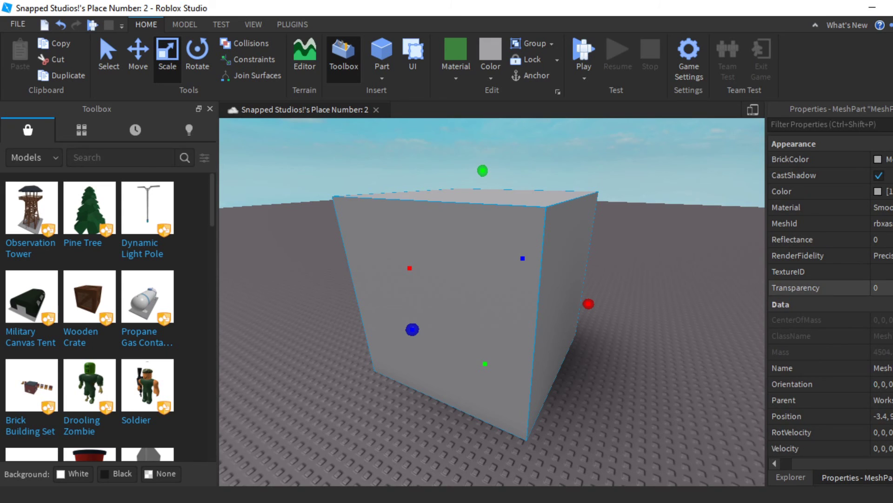
- Paste the CubeUV asset ID into the cube's TextureID so its faces turn red and blue
click(892, 275)
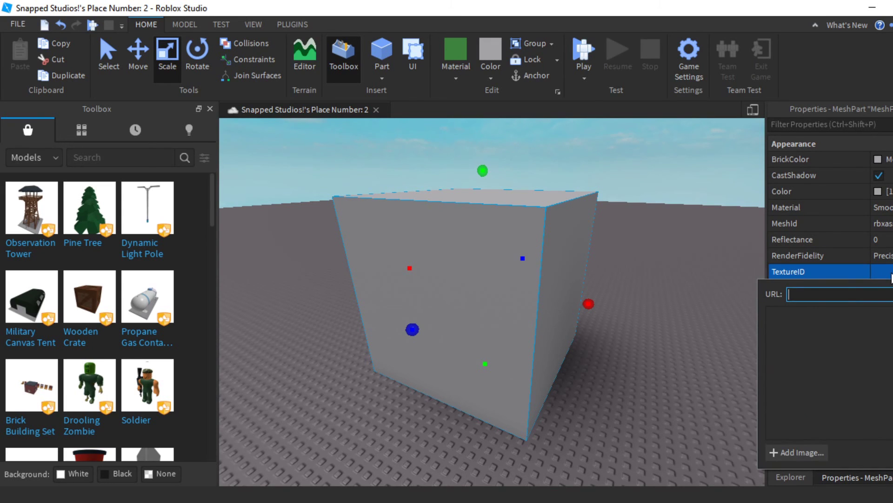
right_click(797, 296)
click(842, 370)
key(Return)
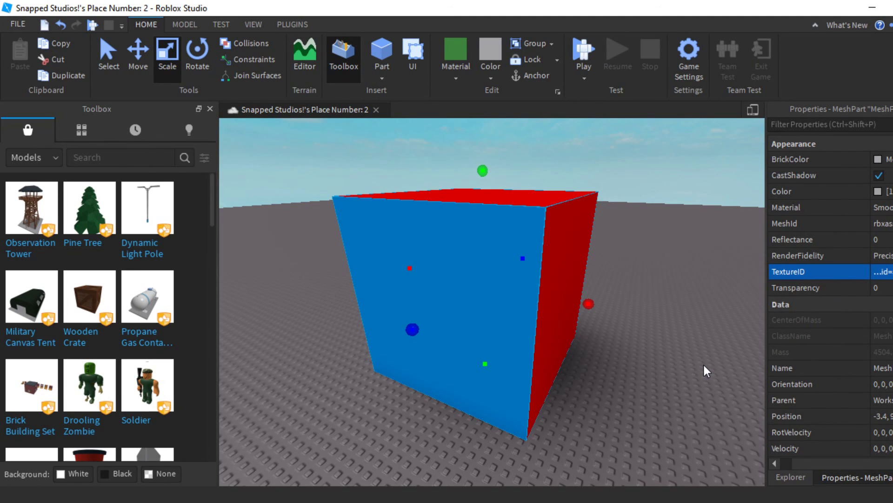
click(674, 367)
scroll(599, 378, up, 5)
scroll(674, 389, down, 5)
scroll(700, 384, up, 2)
scroll(700, 385, down, 2)
mouse_move(713, 384)
right_down()
mouse_move(702, 387)
mouse_move(719, 394)
right_up()
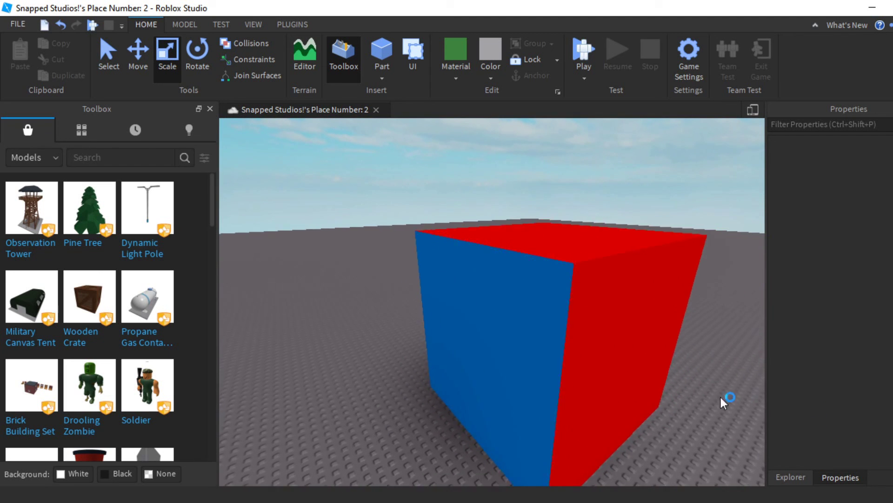
scroll(719, 394, down, 2)
click(438, 293)
click(138, 58)
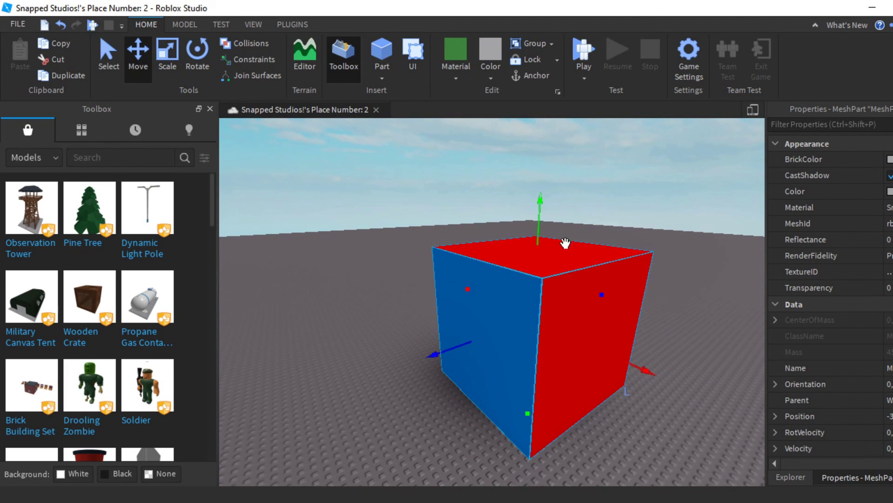
scroll(419, 303, up, 10)
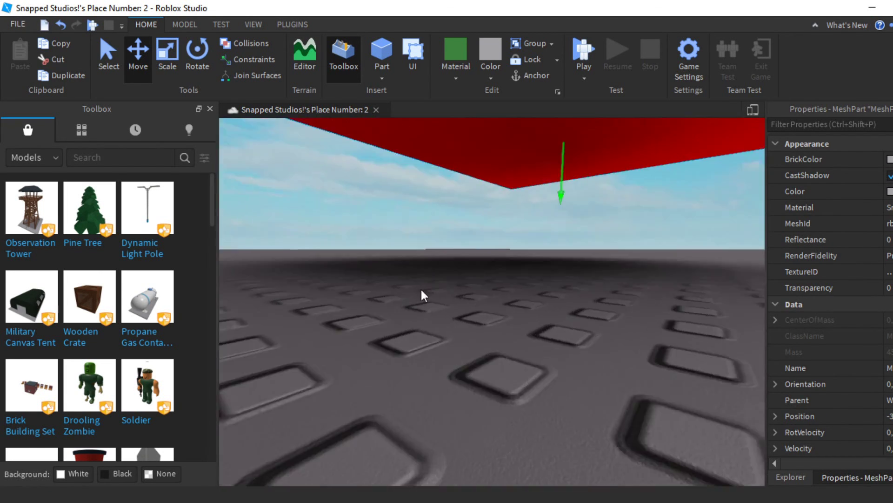
scroll(419, 300, down, 5)
right_drag(419, 298, 623, 275)
click(393, 343)
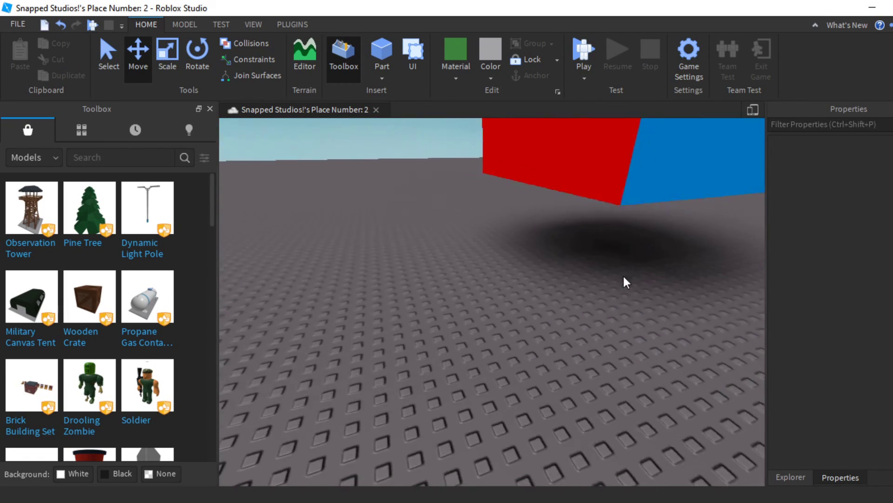
scroll(624, 275, down, 5)
scroll(624, 276, up, 3)
scroll(623, 276, up, 3)
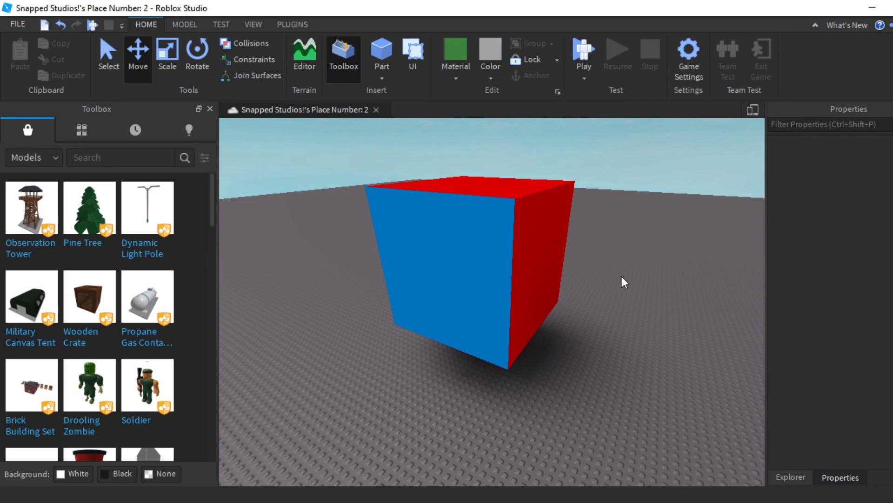
scroll(607, 282, up, 5)
scroll(610, 281, down, 5)
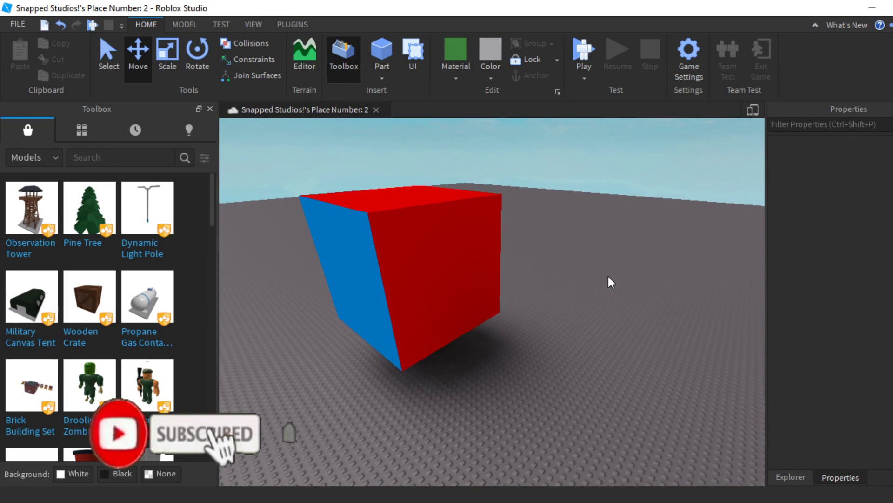
right_drag(607, 275, 630, 294)
right_drag(632, 387, 630, 389)
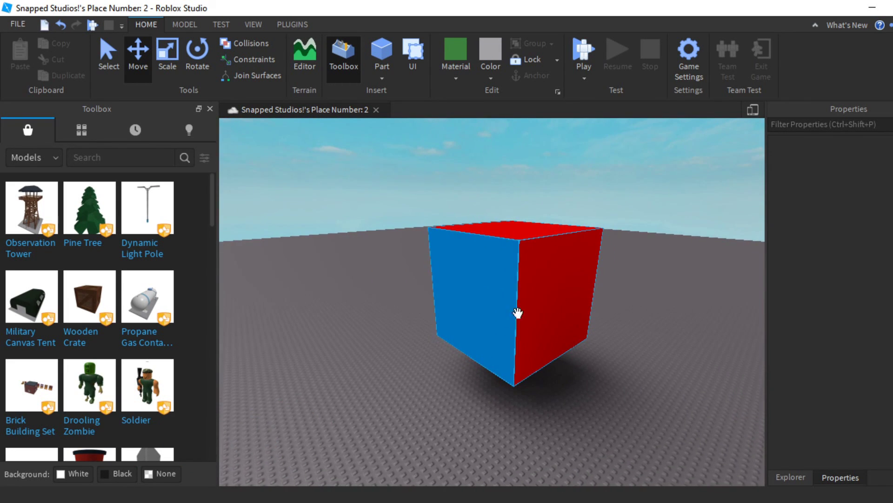